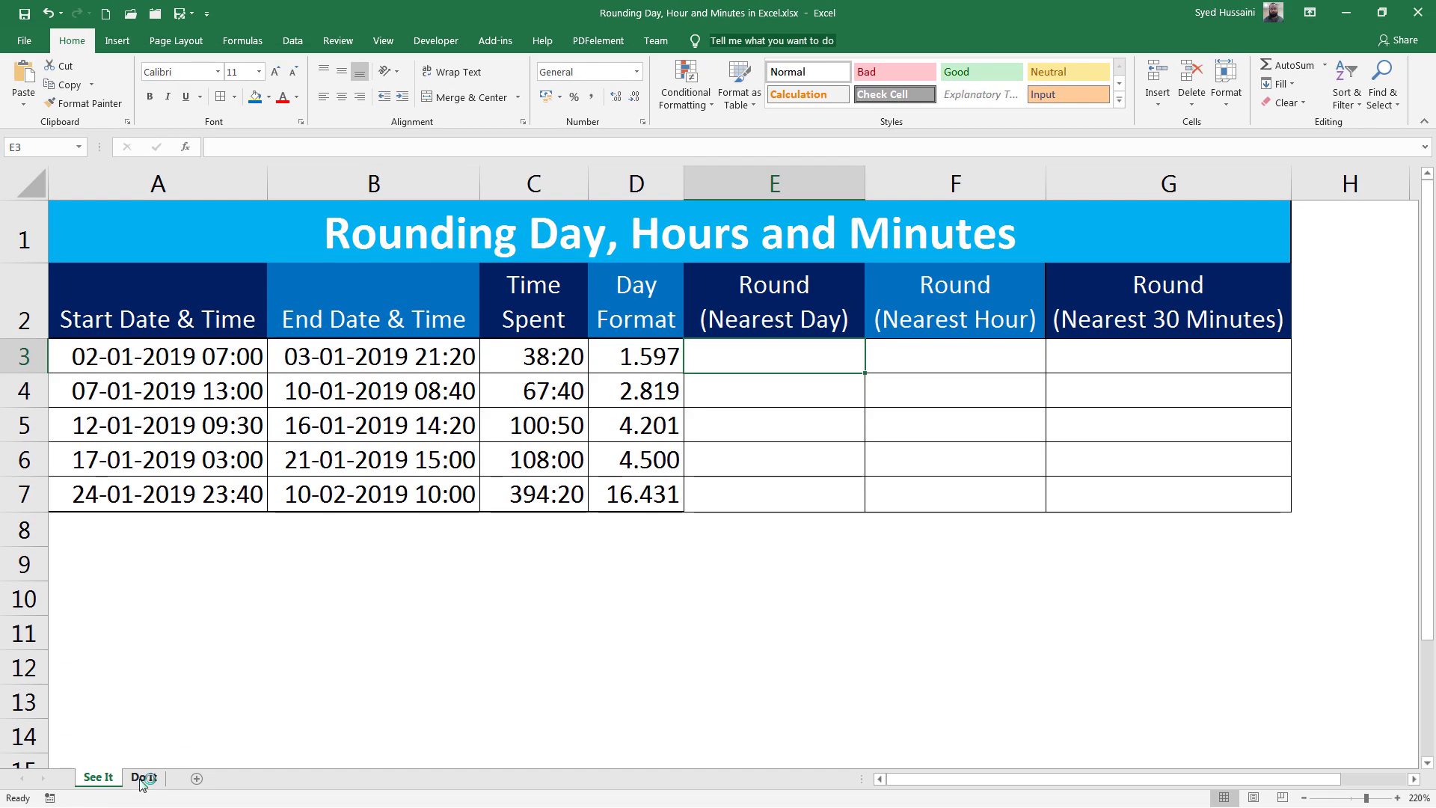
Step: Back on the See It sheet, review row 3's start, end, Time Spent and Day Format values
{"action": "left_click", "coordinate": [143, 778]}
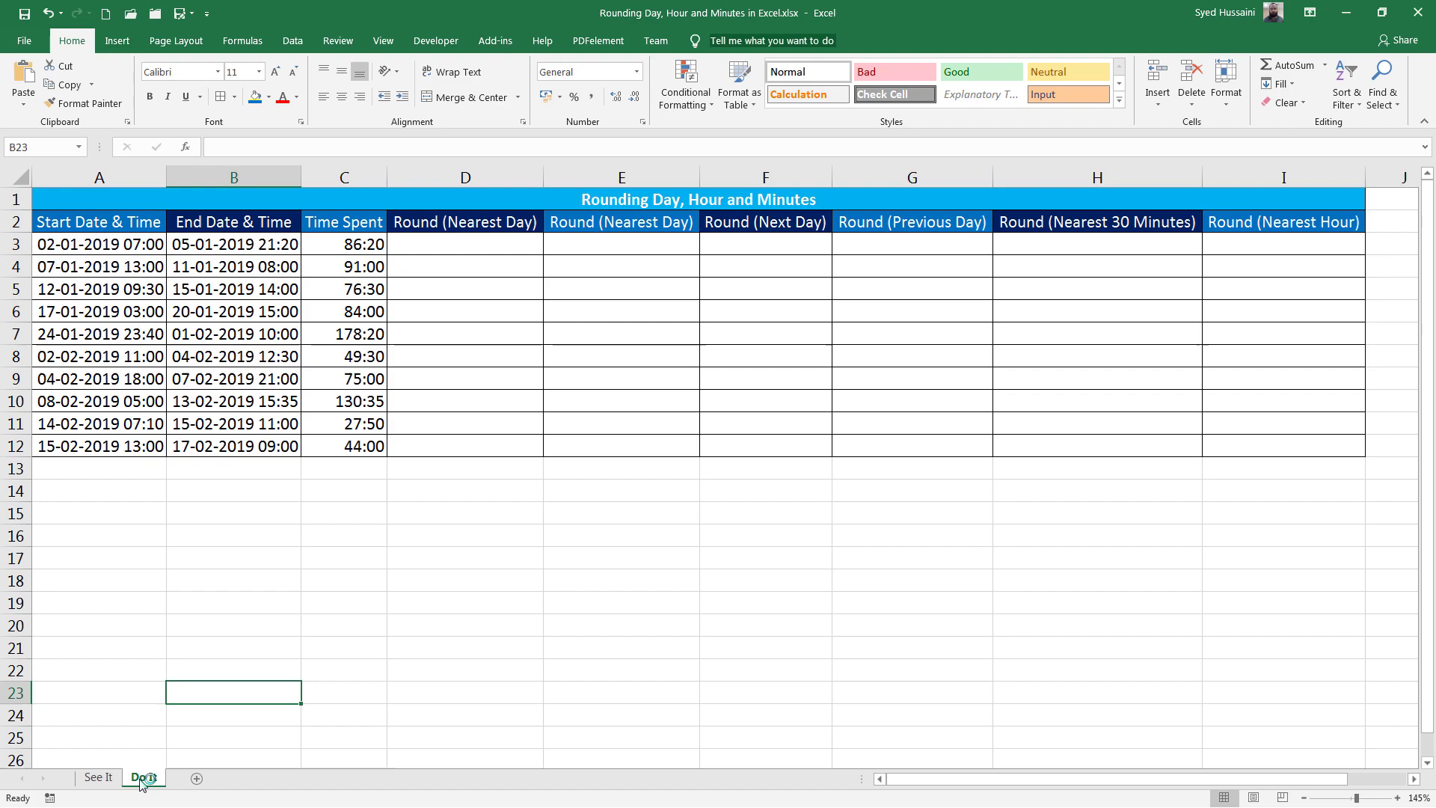
{"action": "left_click", "coordinate": [104, 780]}
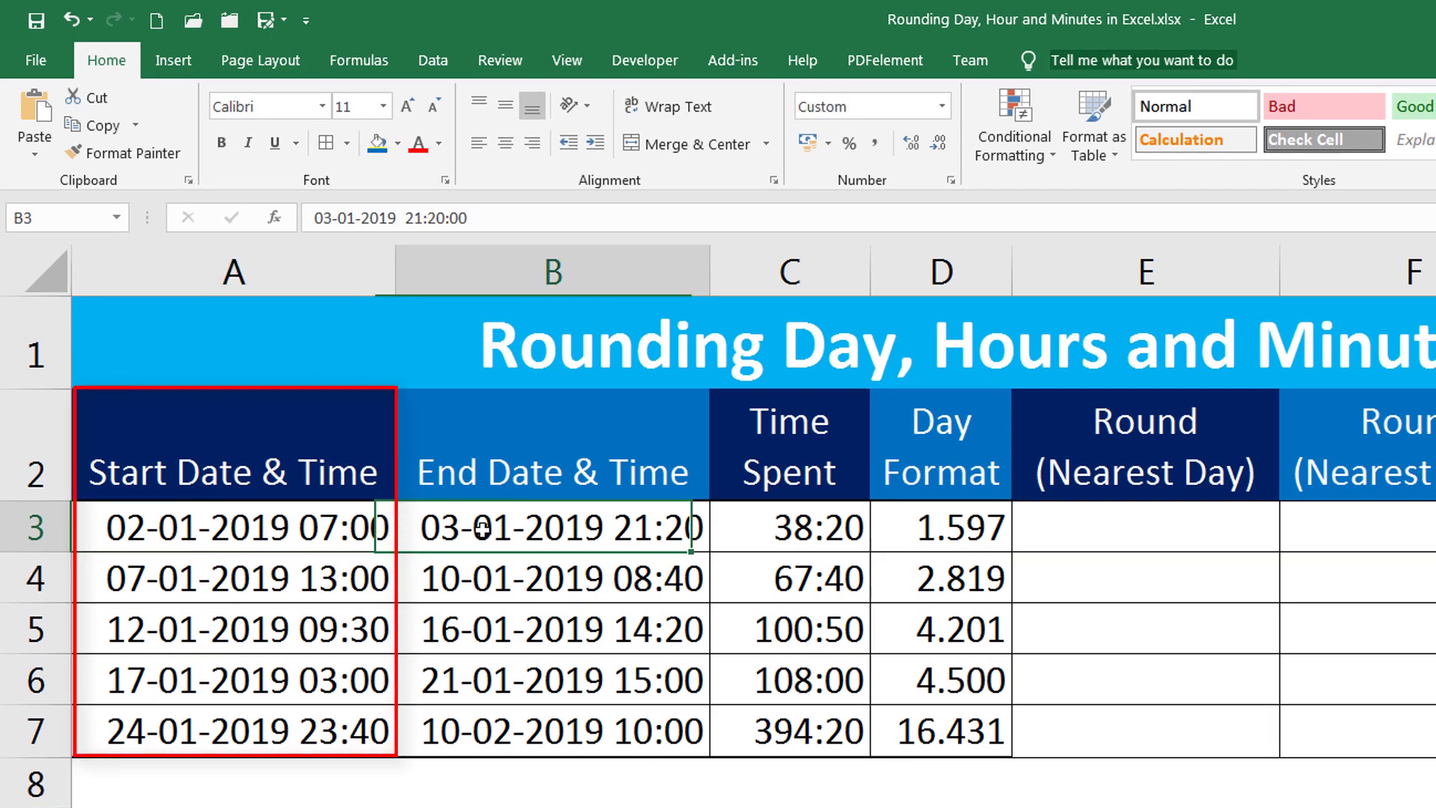
{"action": "left_click", "coordinate": [738, 529]}
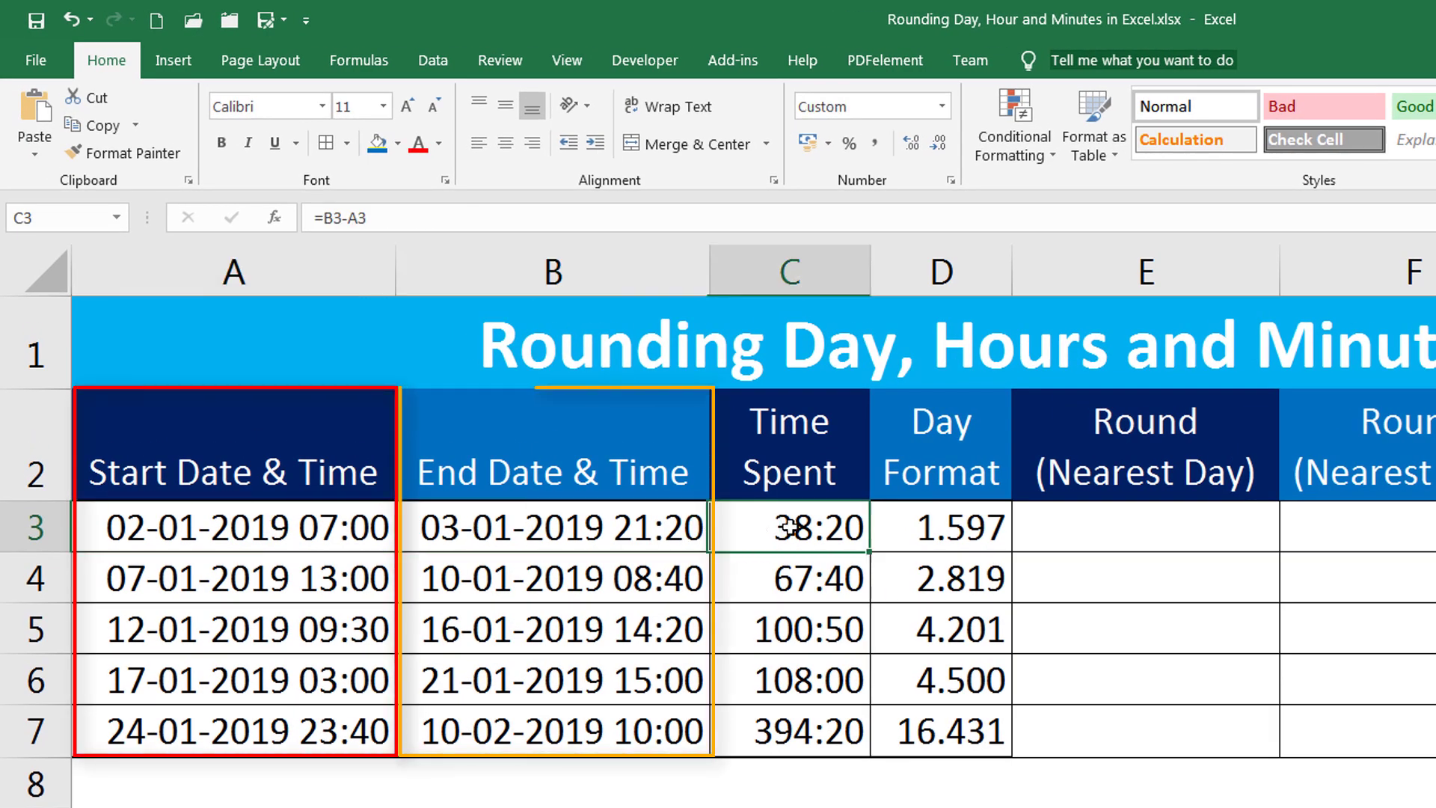
{"action": "left_click", "coordinate": [595, 528]}
{"action": "left_click", "coordinate": [276, 530]}
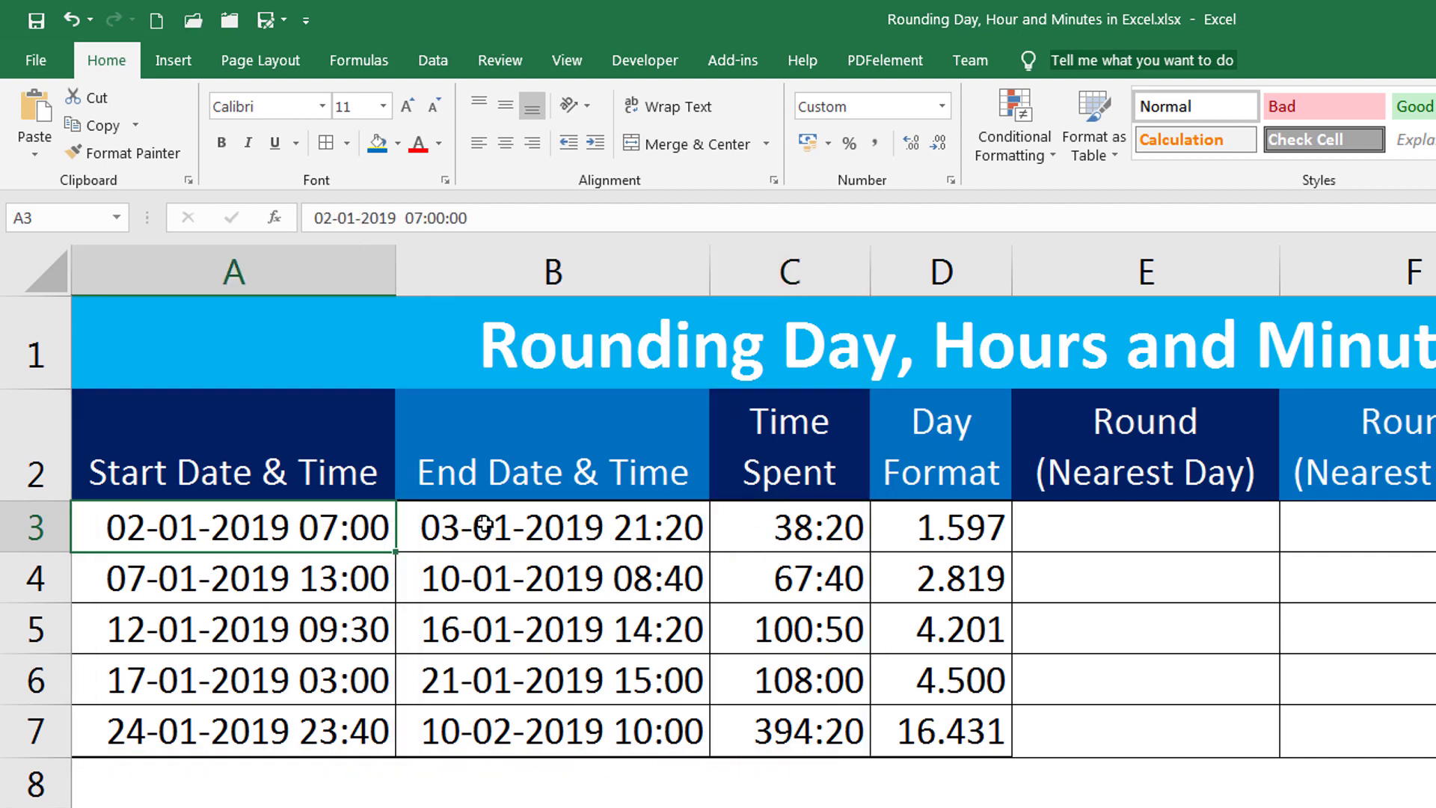
{"action": "left_click", "coordinate": [963, 528]}
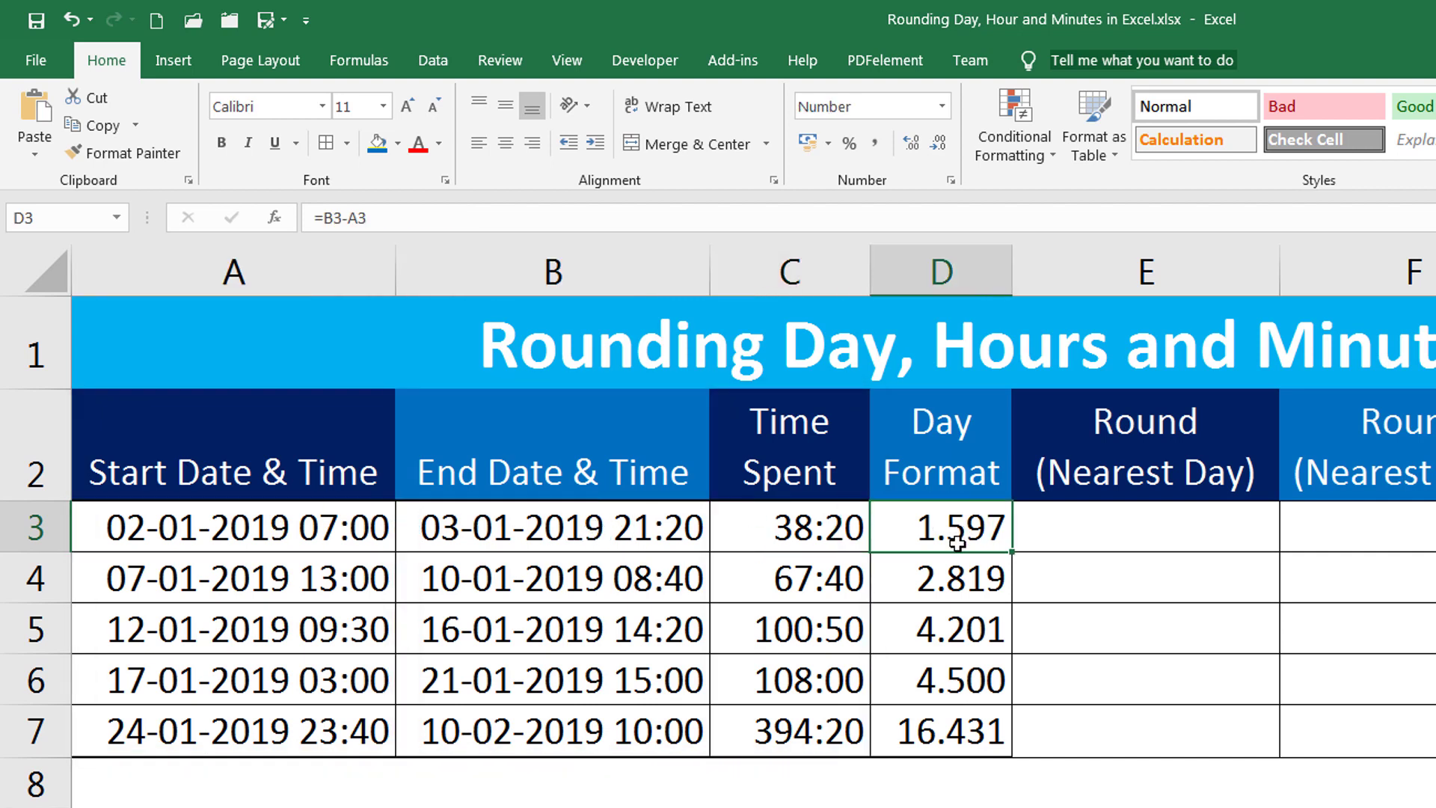
{"action": "left_click", "coordinate": [1096, 531]}
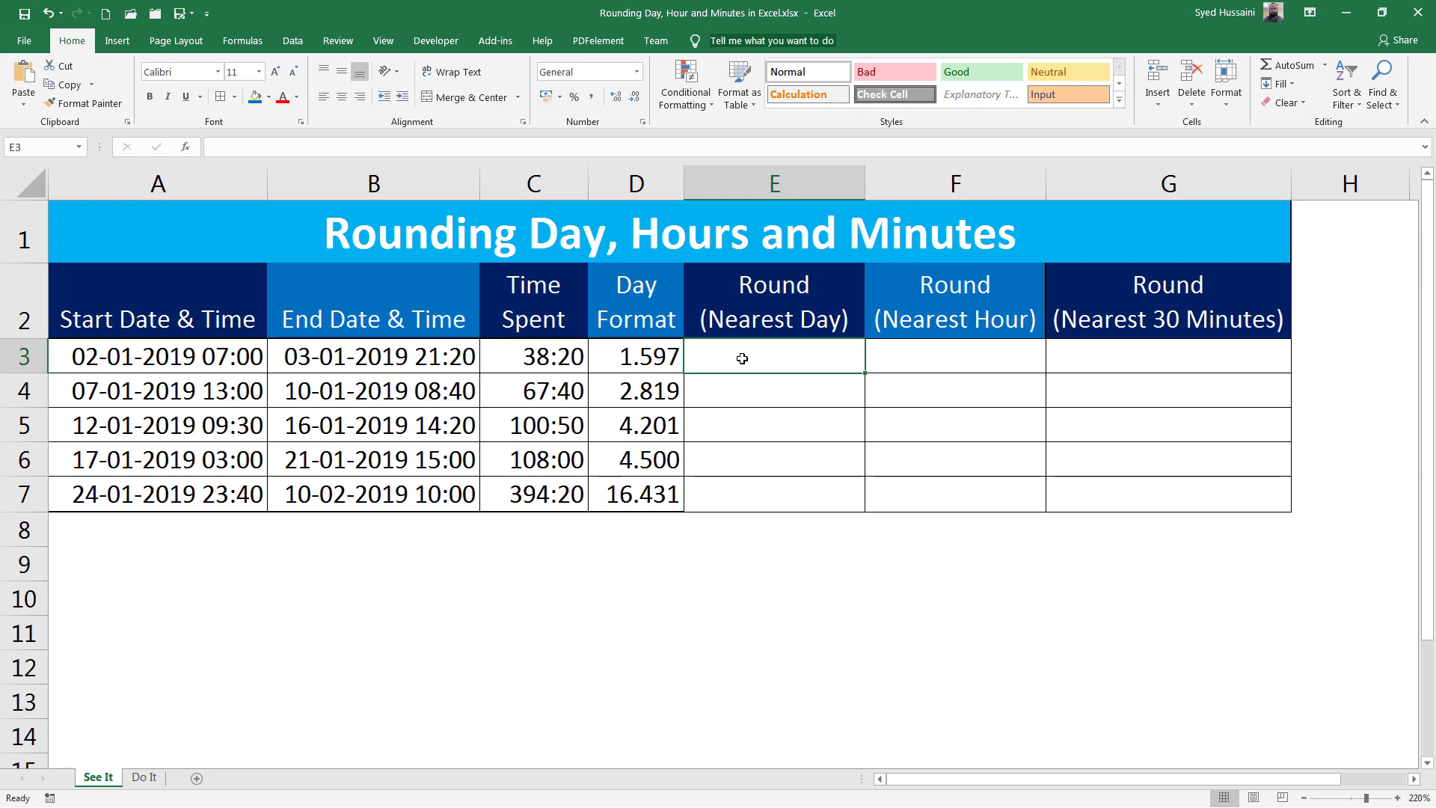
Step: Enter =ROUND(D3, 0) in E3, rounding the 1.597-day value to 2.000
{"action": "type", "text": "="}
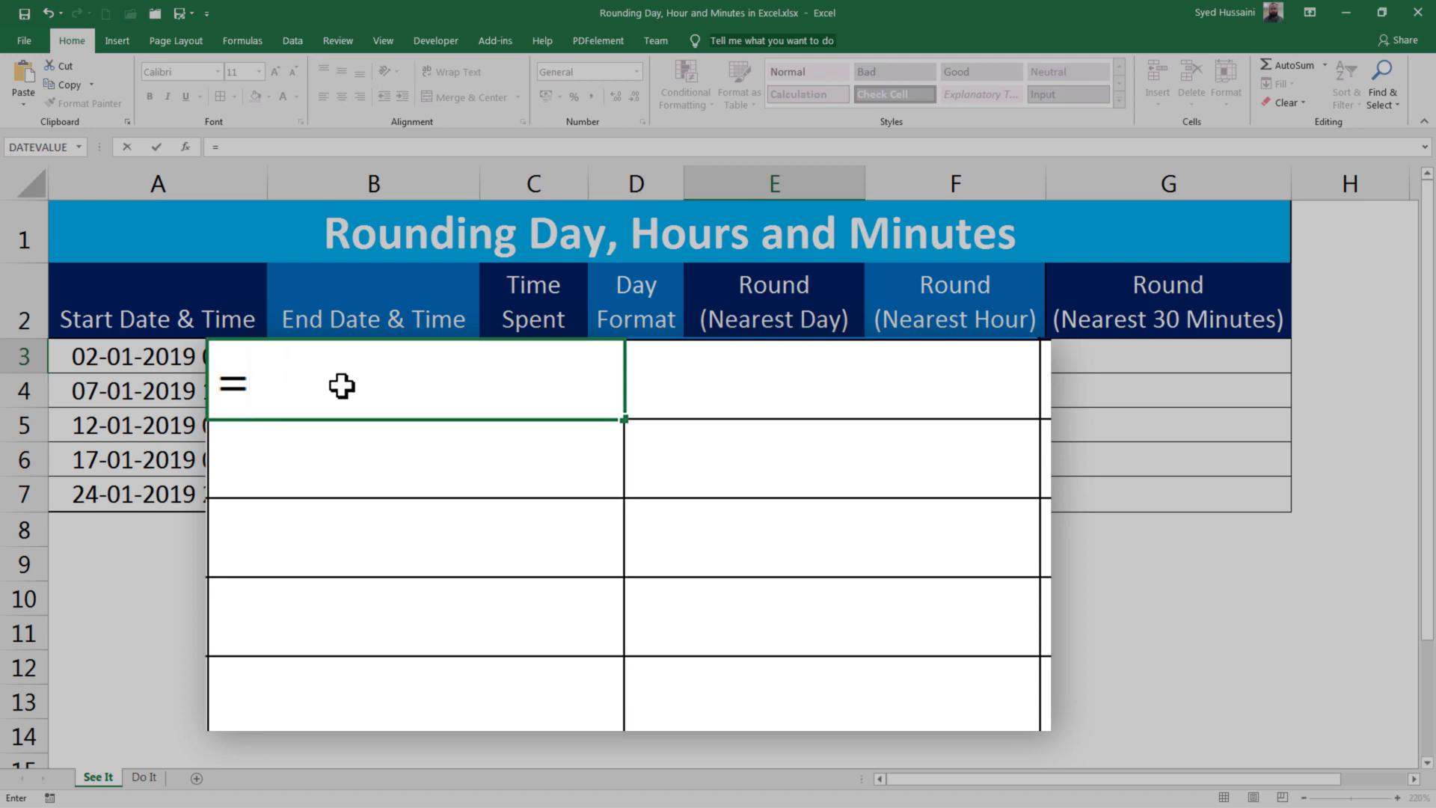
{"action": "type", "text": "r"}
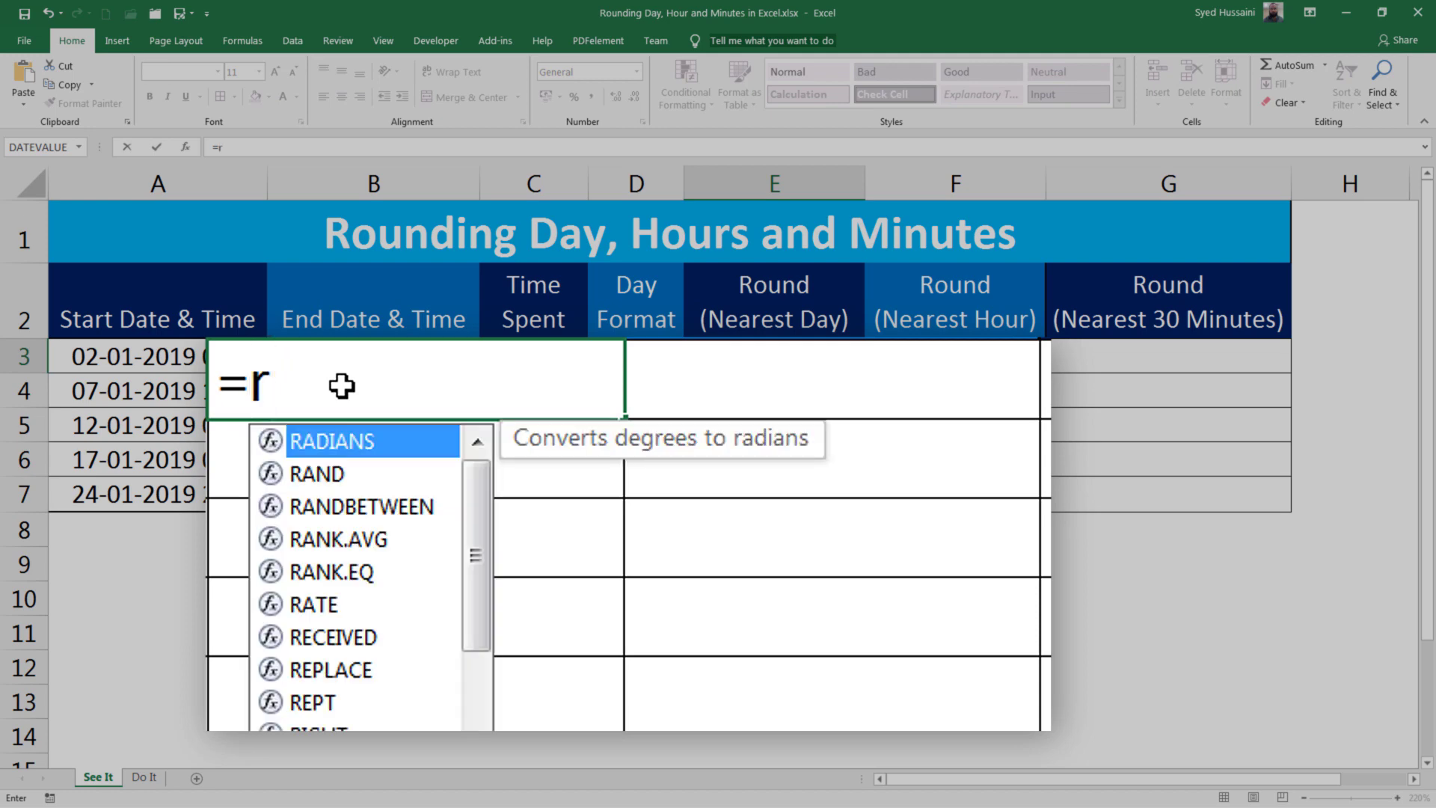
{"action": "type", "text": "ou"}
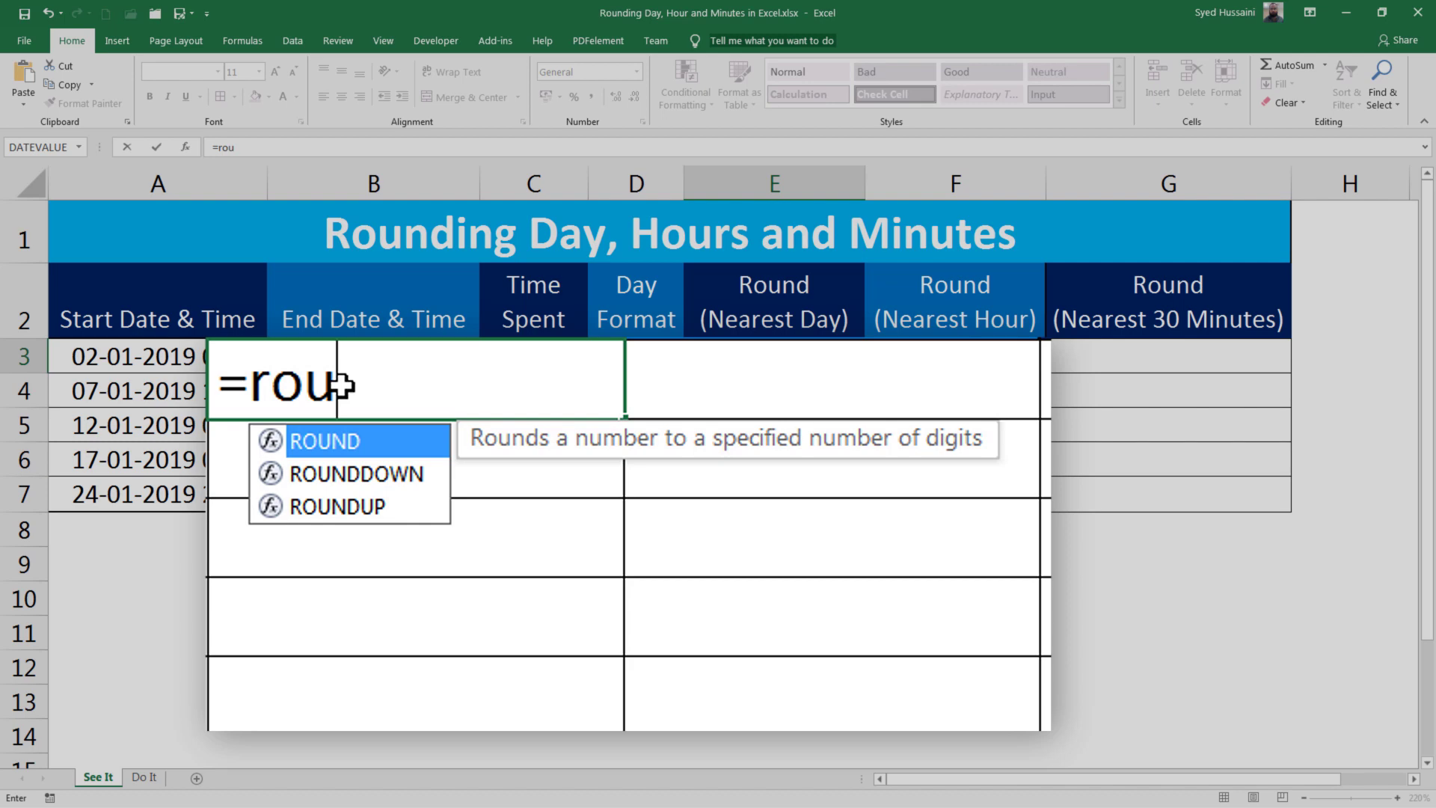
{"action": "key", "text": "Tab"}
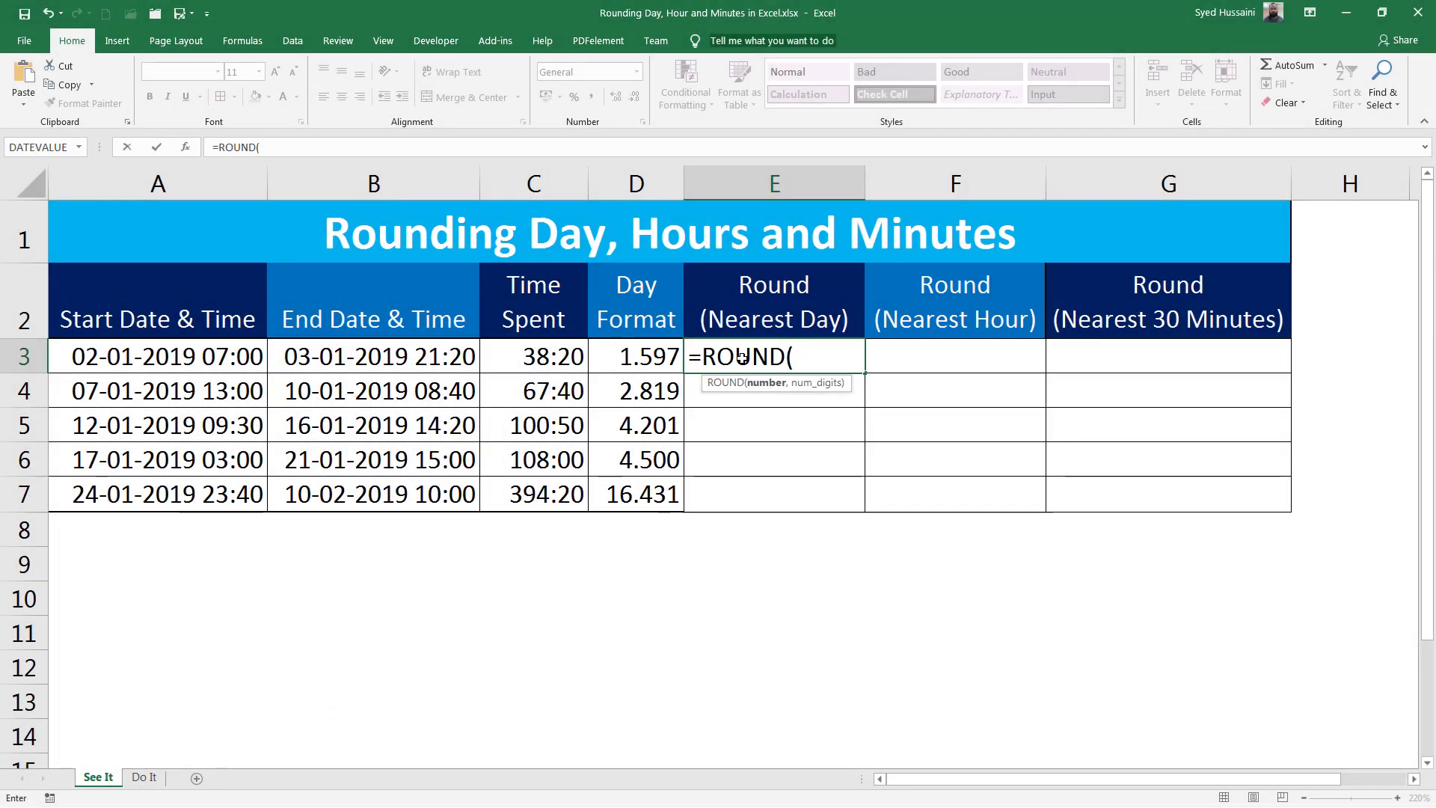
{"action": "left_click", "coordinate": [653, 347]}
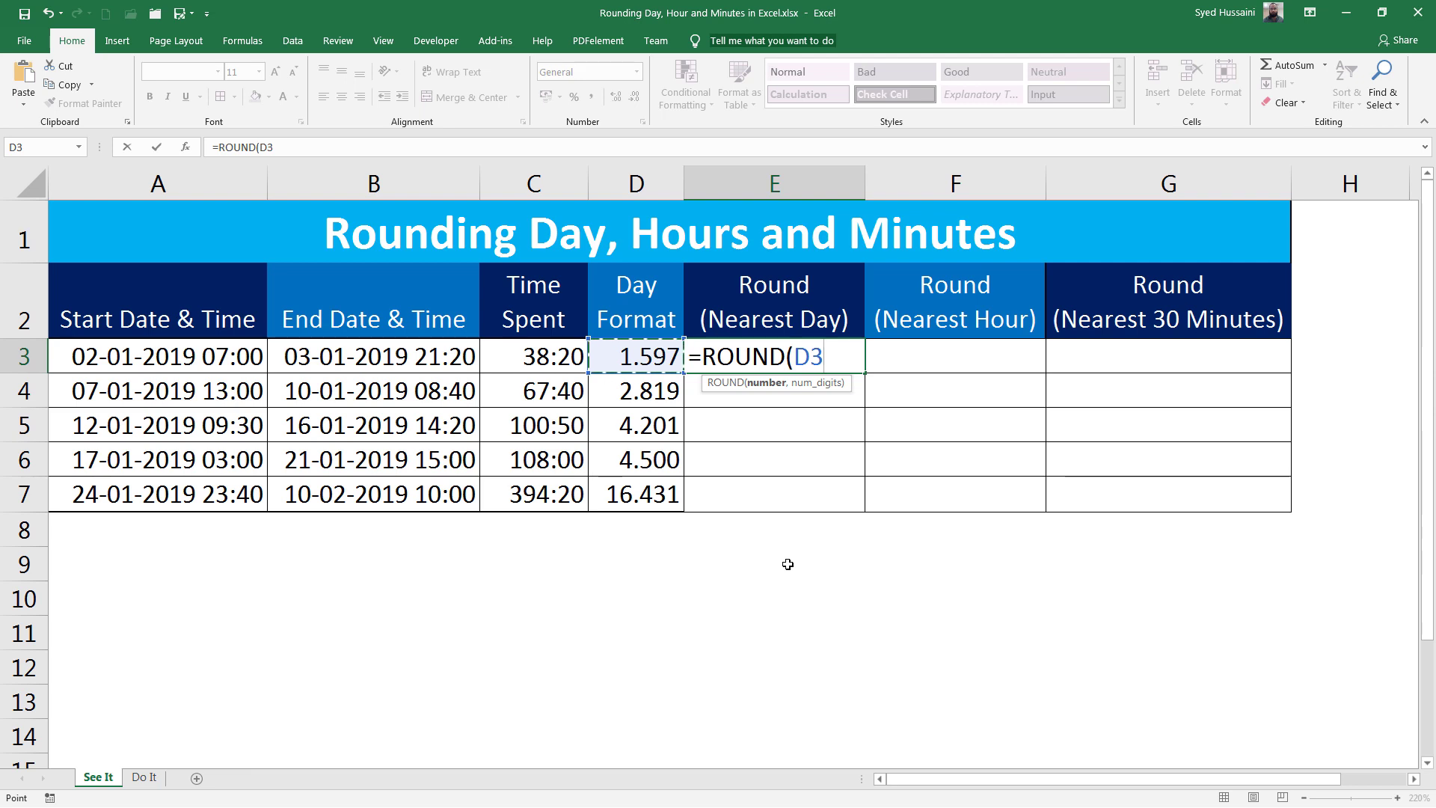
{"action": "type", "text": ", 0)"}
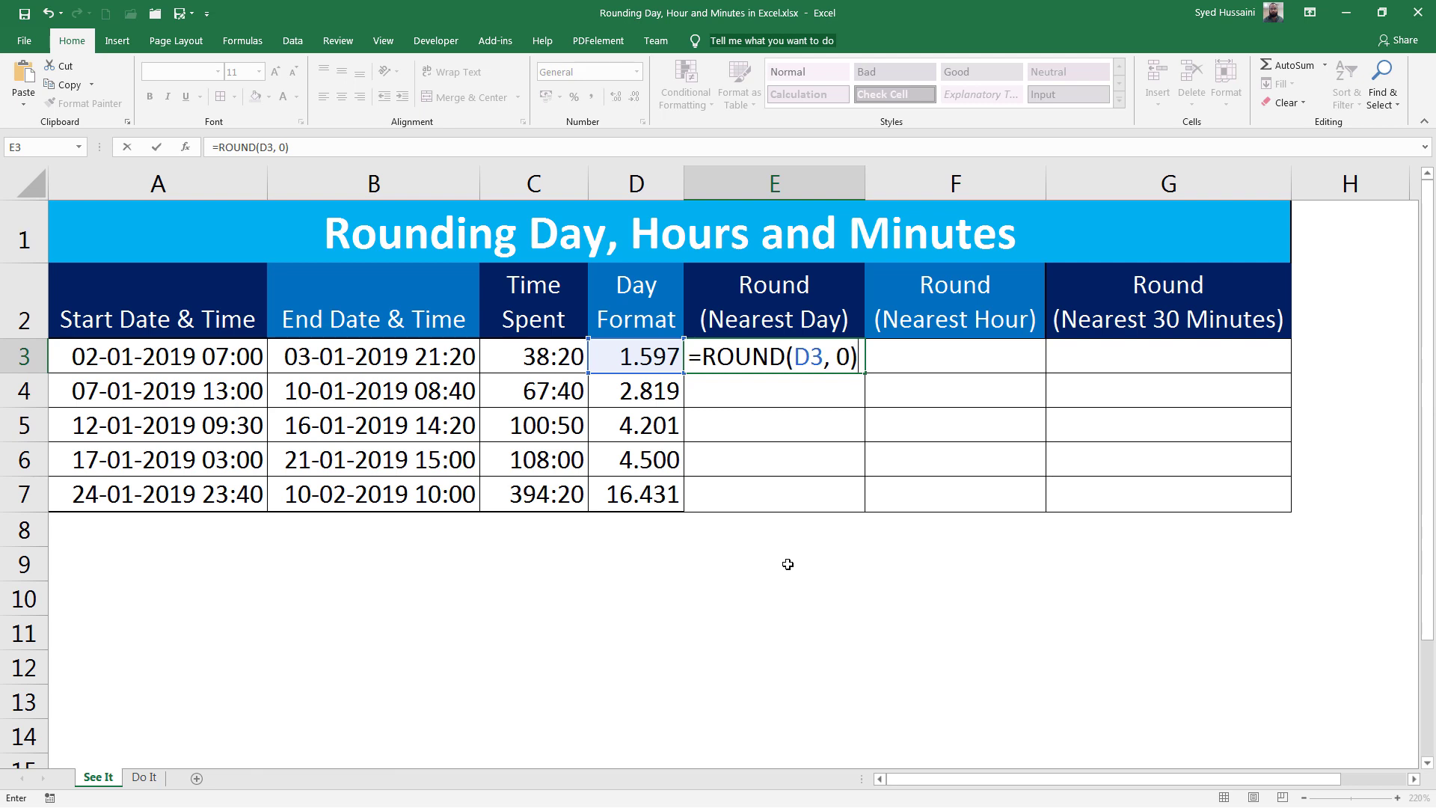
{"action": "key", "text": "Return"}
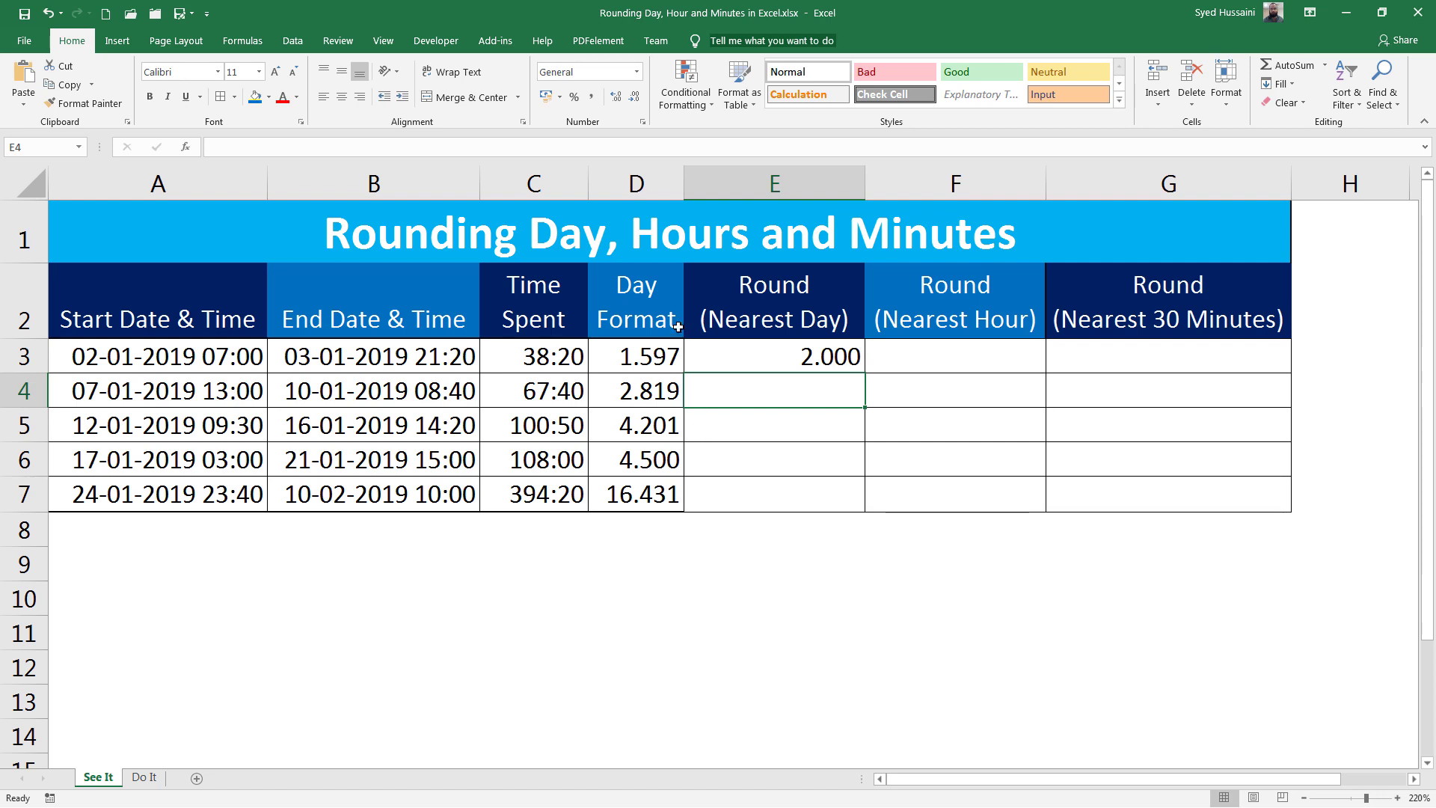
Step: Remove E3's decimal places so the nearest-day result displays as 2
{"action": "left_click", "coordinate": [819, 356]}
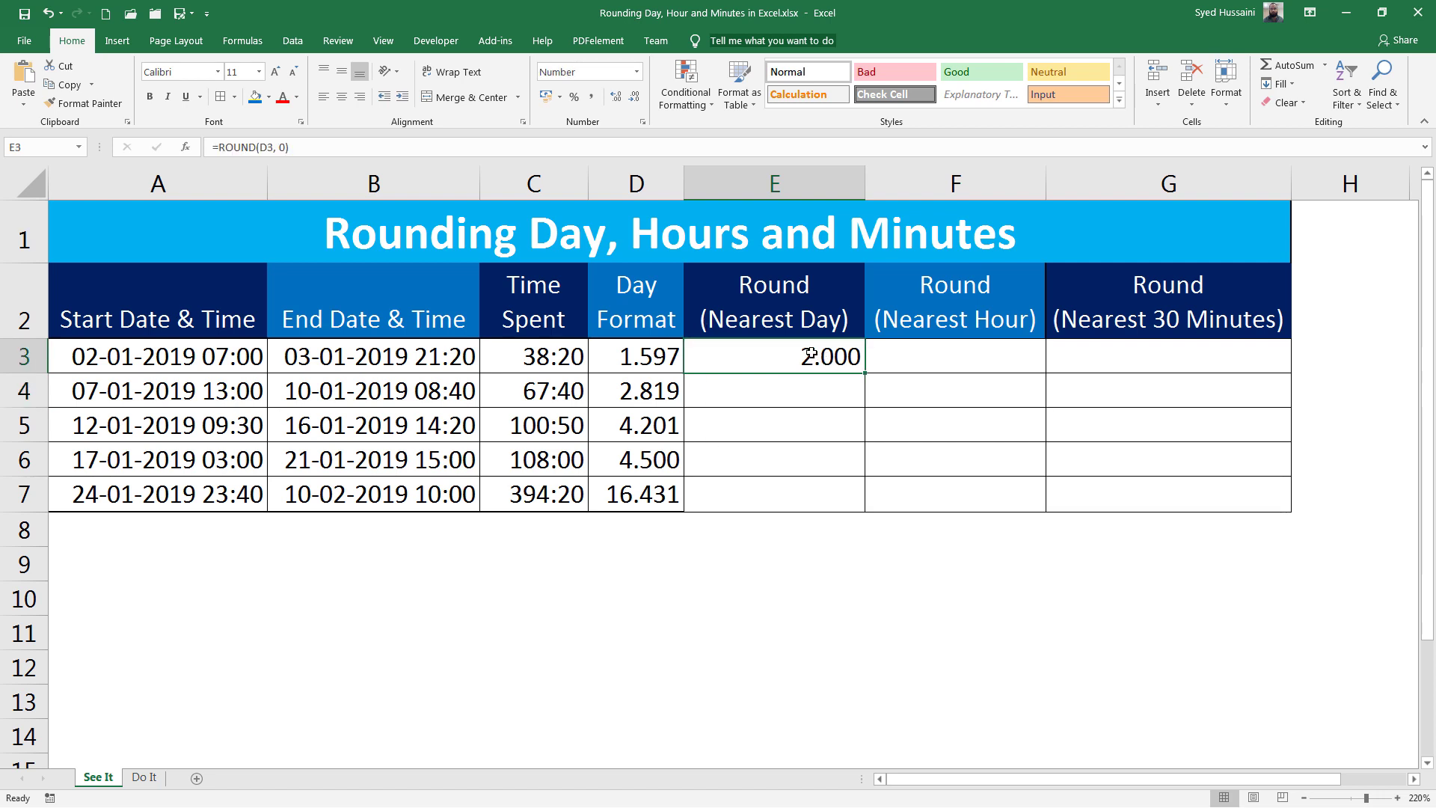
{"action": "left_click", "coordinate": [637, 103]}
{"action": "left_click", "coordinate": [637, 103]}
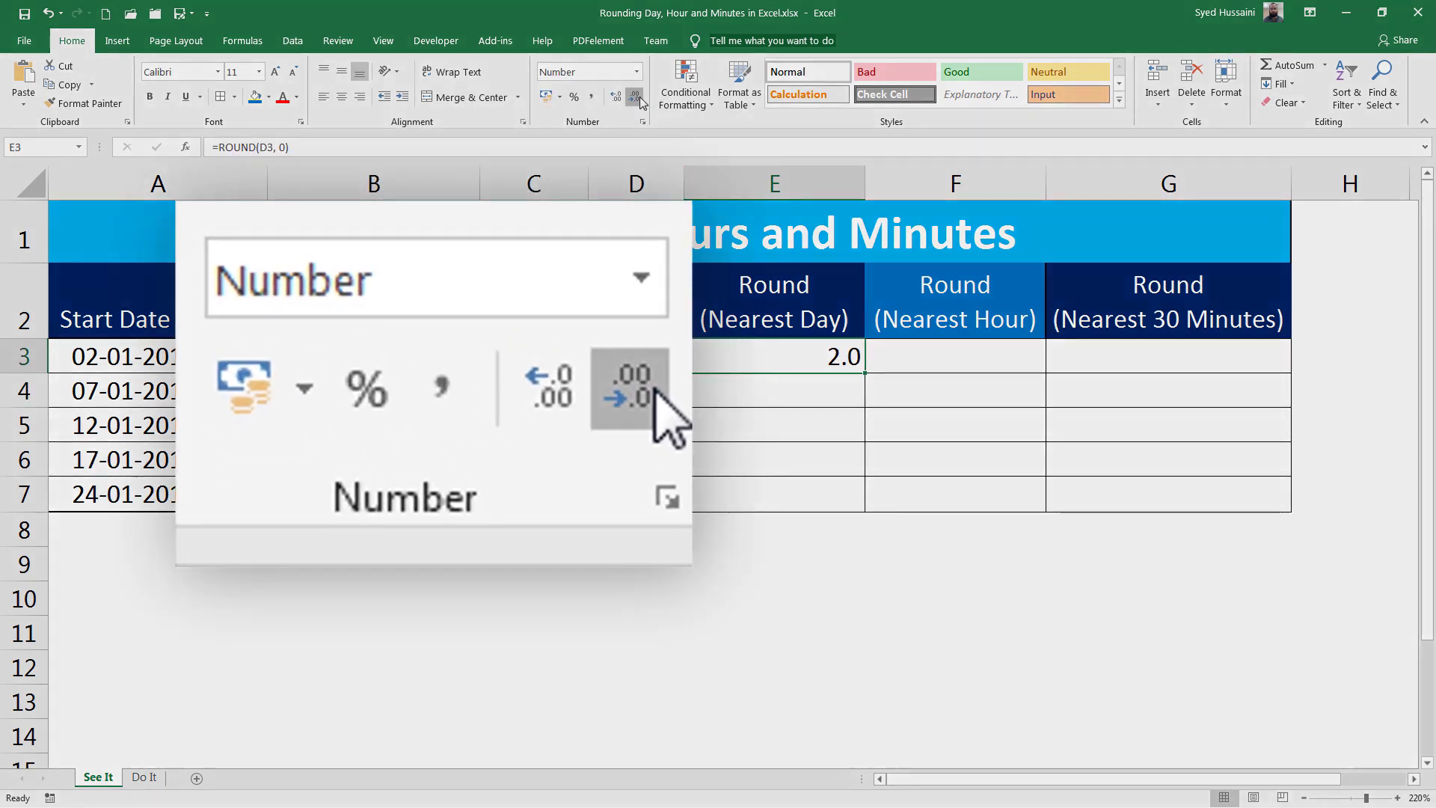
{"action": "left_click", "coordinate": [637, 103]}
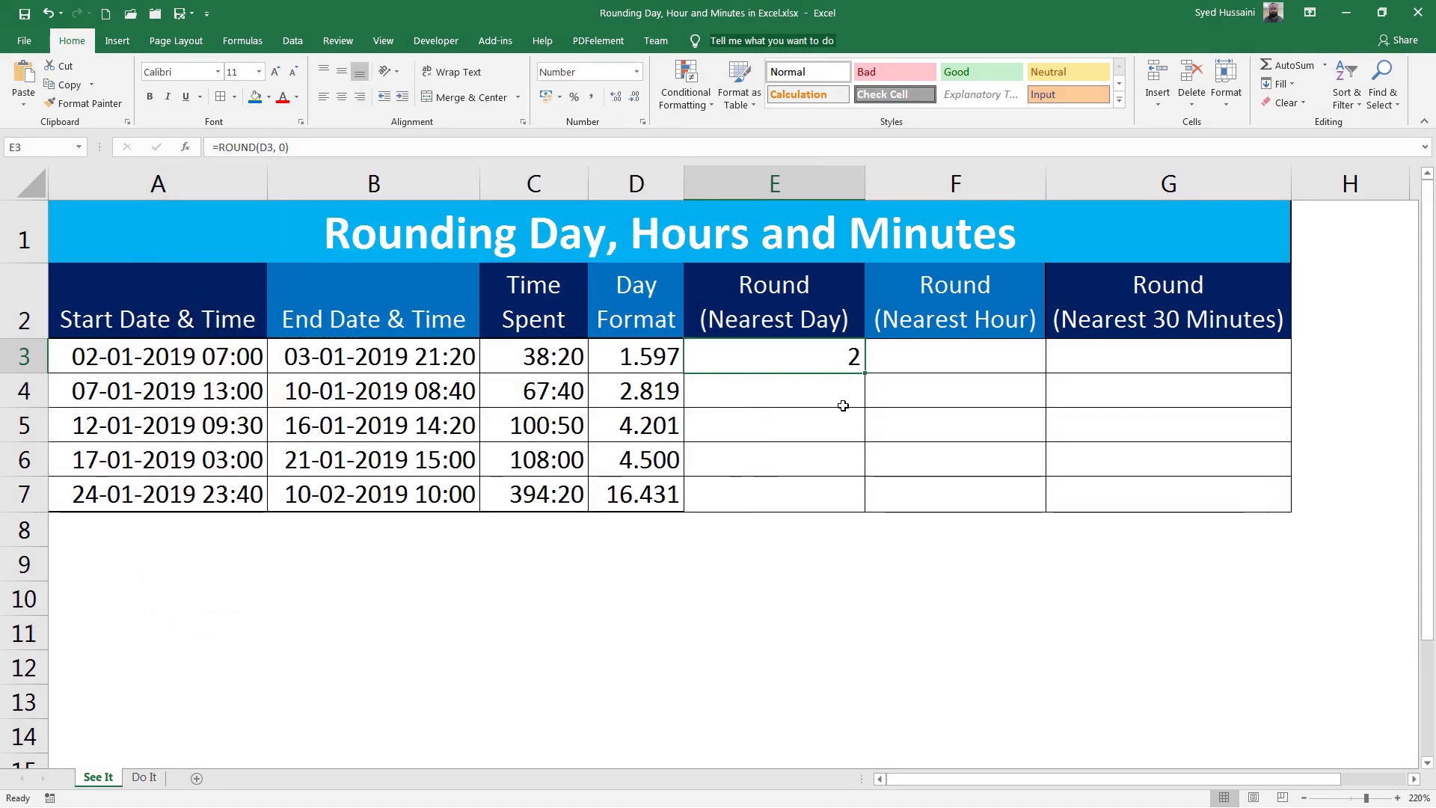
{"action": "left_click", "coordinate": [656, 367]}
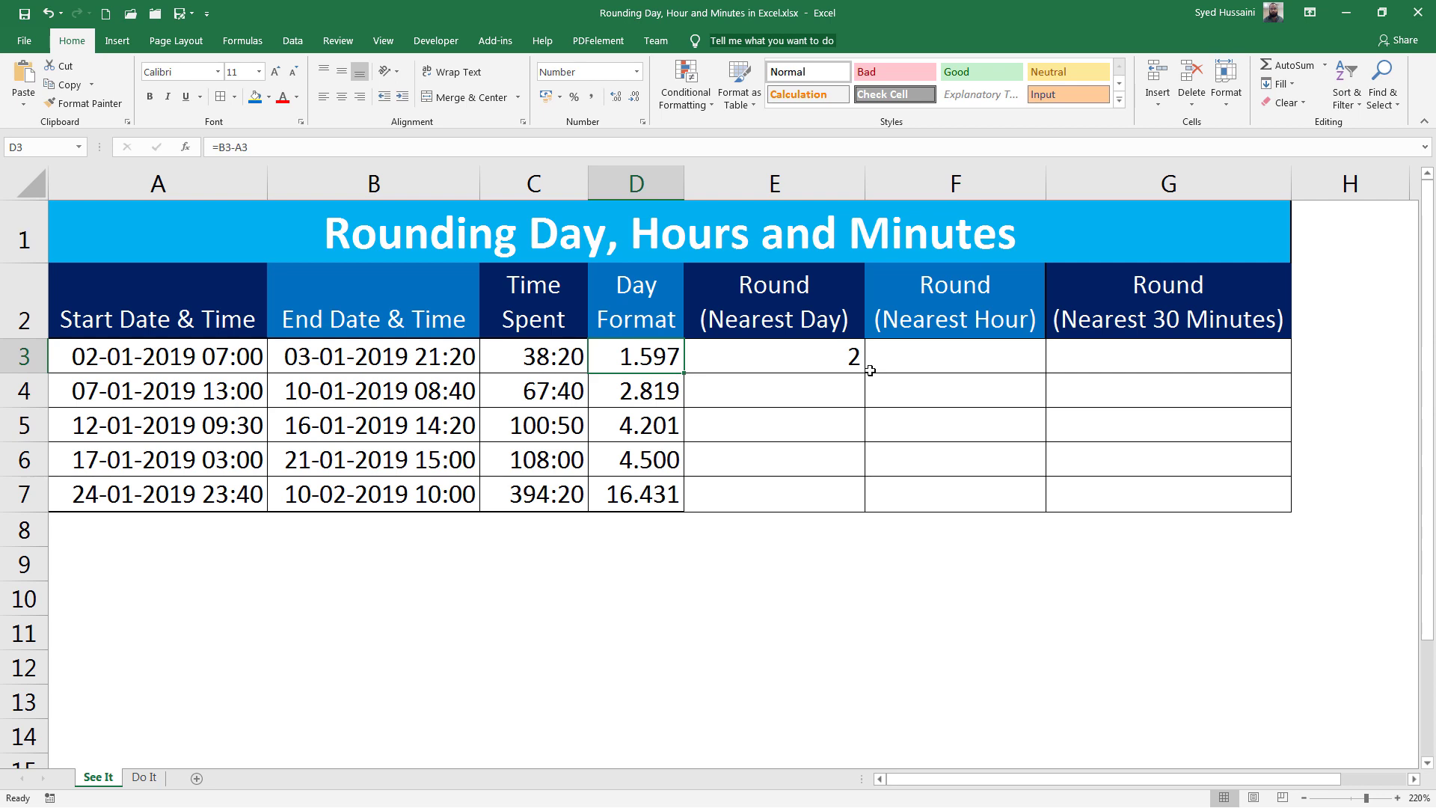
Step: Fill the nearest-day formula down to E7 (3, 4, 5, 16) and compare against column D
{"action": "left_click", "coordinate": [835, 362]}
{"action": "left_click_drag", "start_coordinate": [864, 372], "coordinate": [866, 512]}
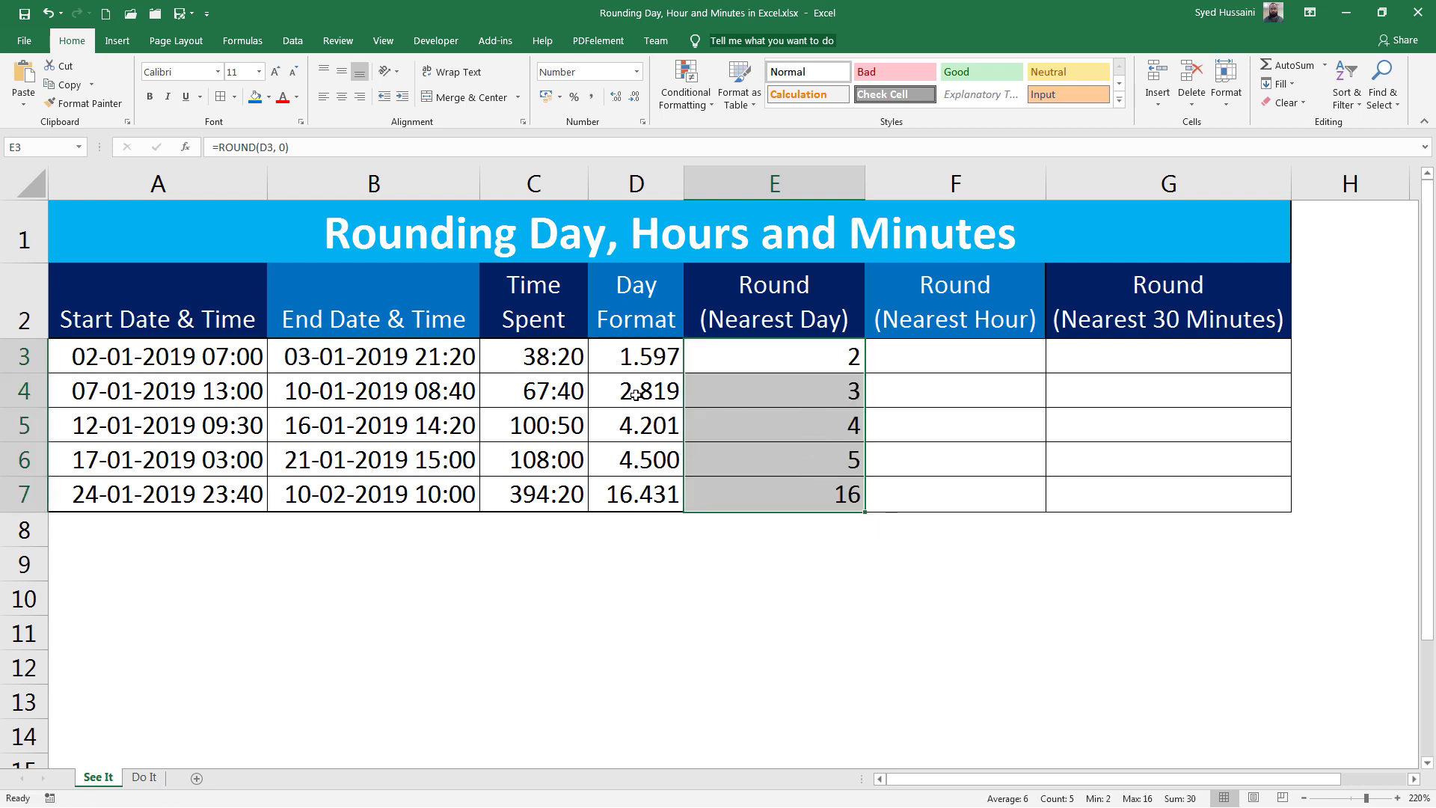
{"action": "left_click", "coordinate": [664, 391]}
{"action": "left_click", "coordinate": [660, 431]}
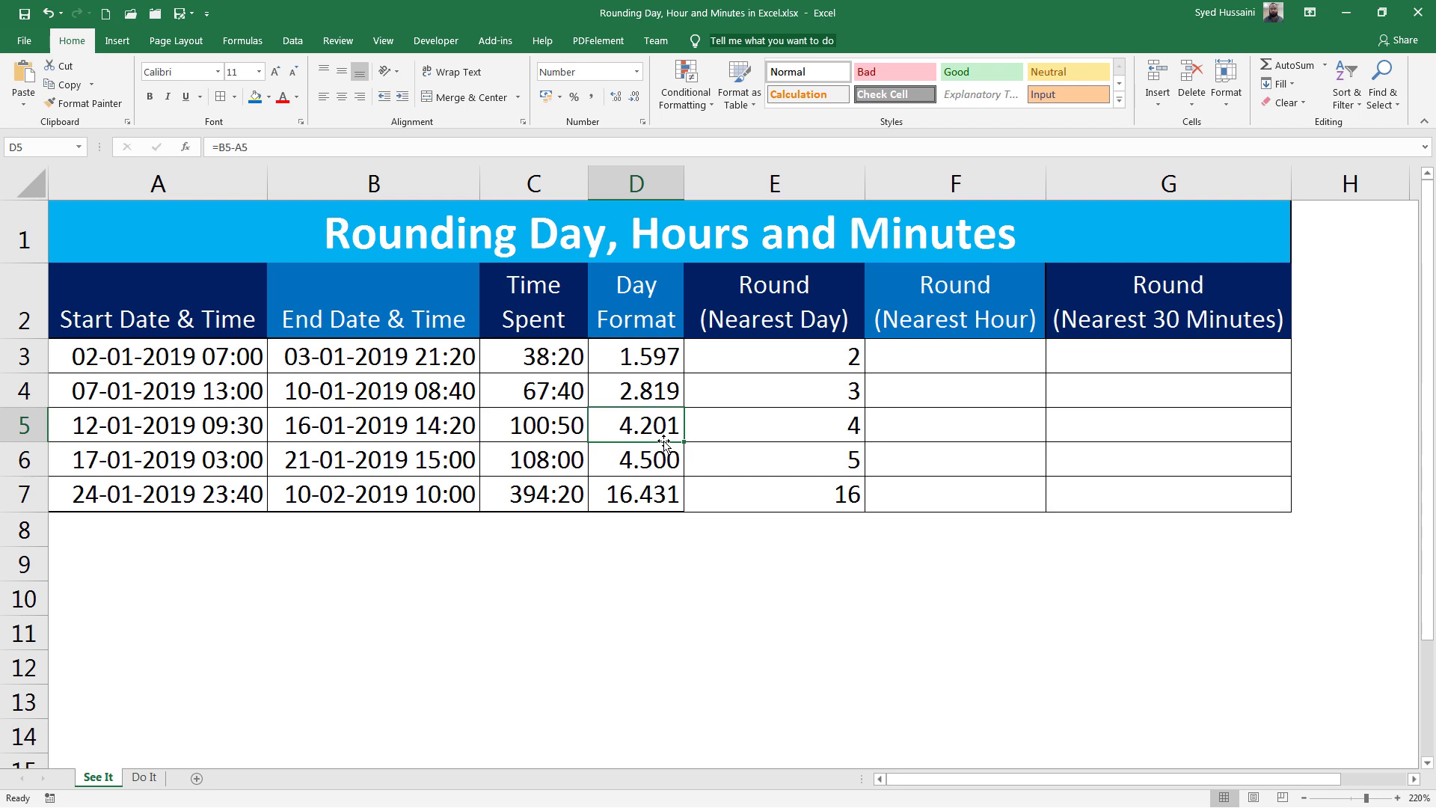
{"action": "left_click", "coordinate": [632, 453]}
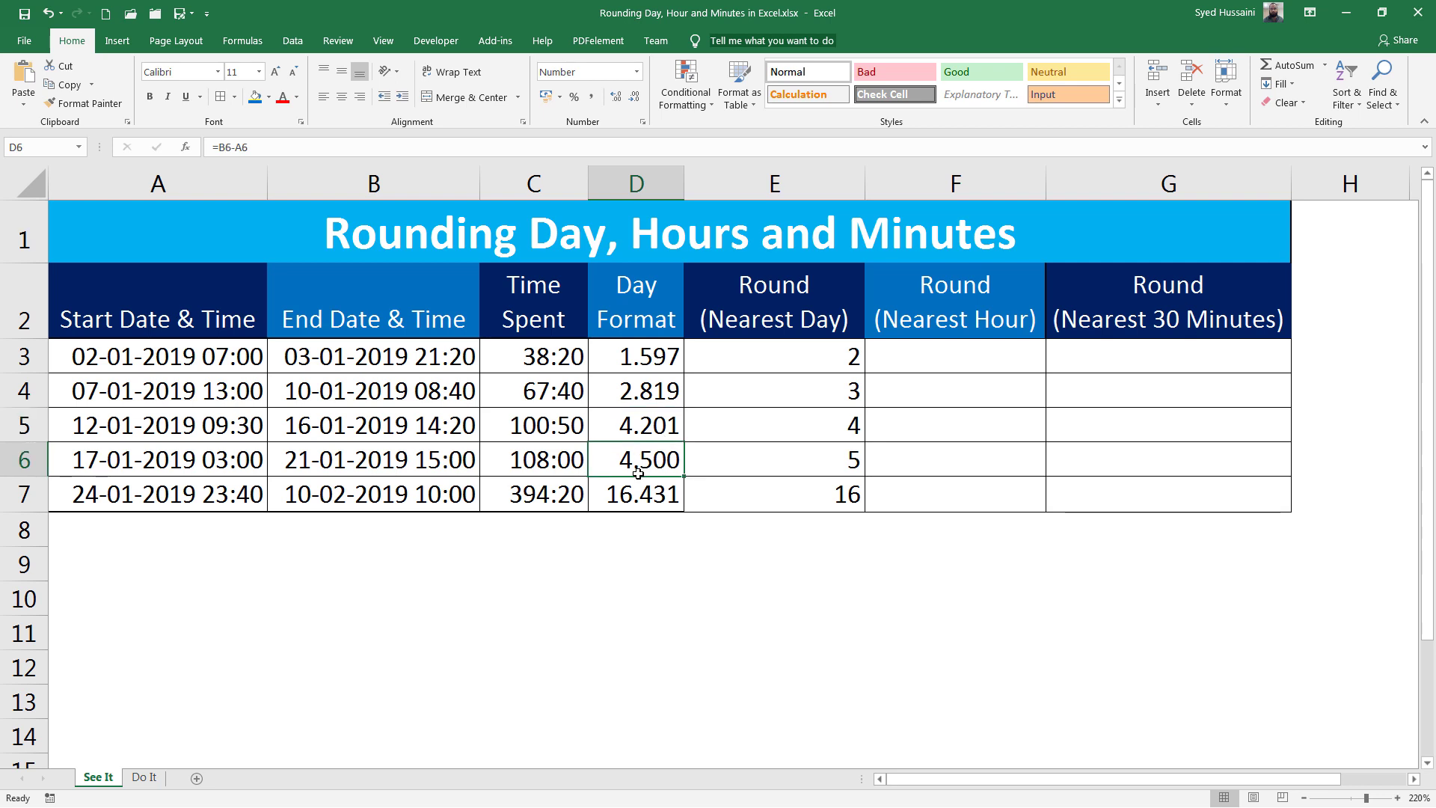
{"action": "left_click", "coordinate": [816, 469]}
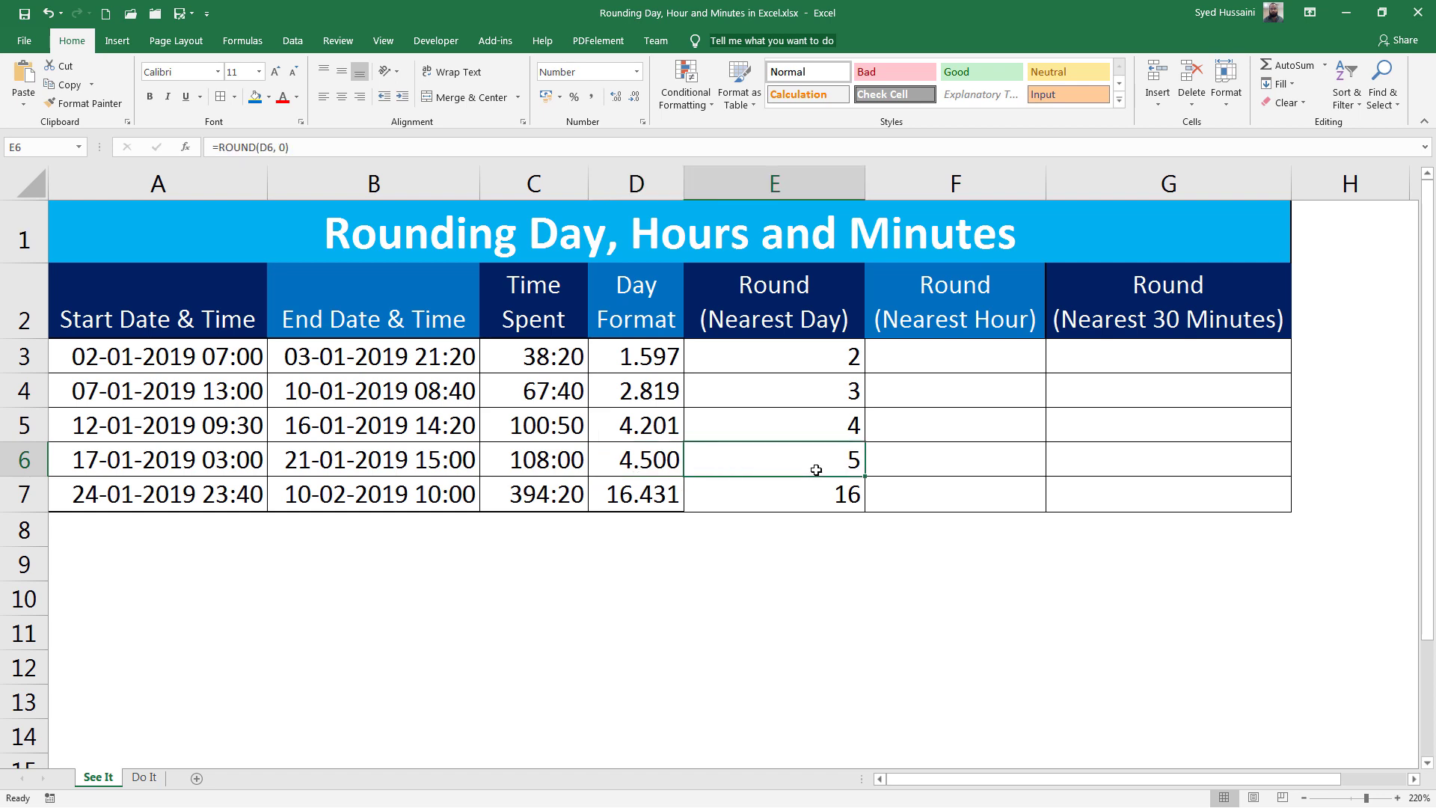
{"action": "left_click", "coordinate": [953, 364]}
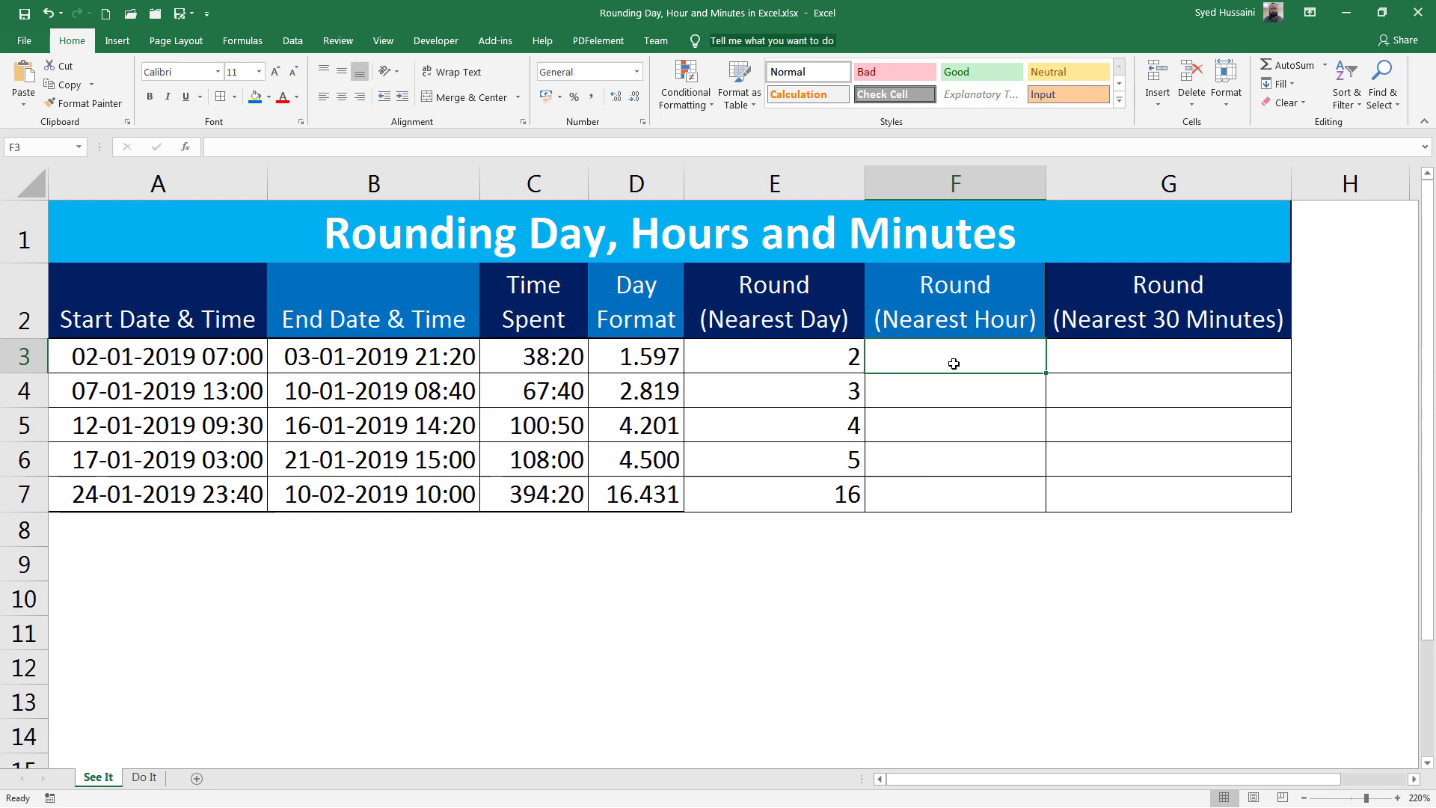
Step: Enter =MROUND(C3, "01:00") in F3, returning 1.583333333 as the nearest-hour value
{"action": "type", "text": "="}
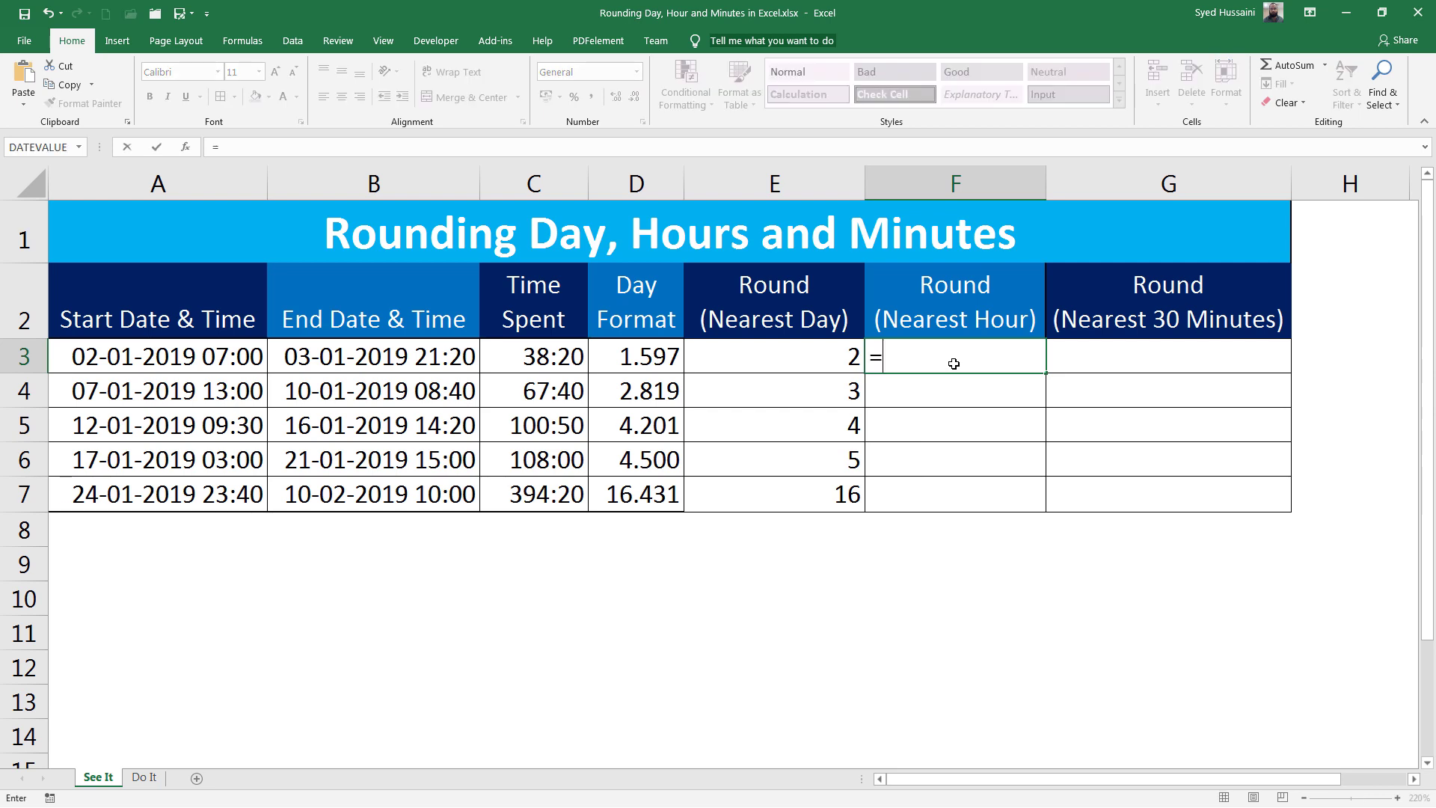
{"action": "type", "text": "mr"}
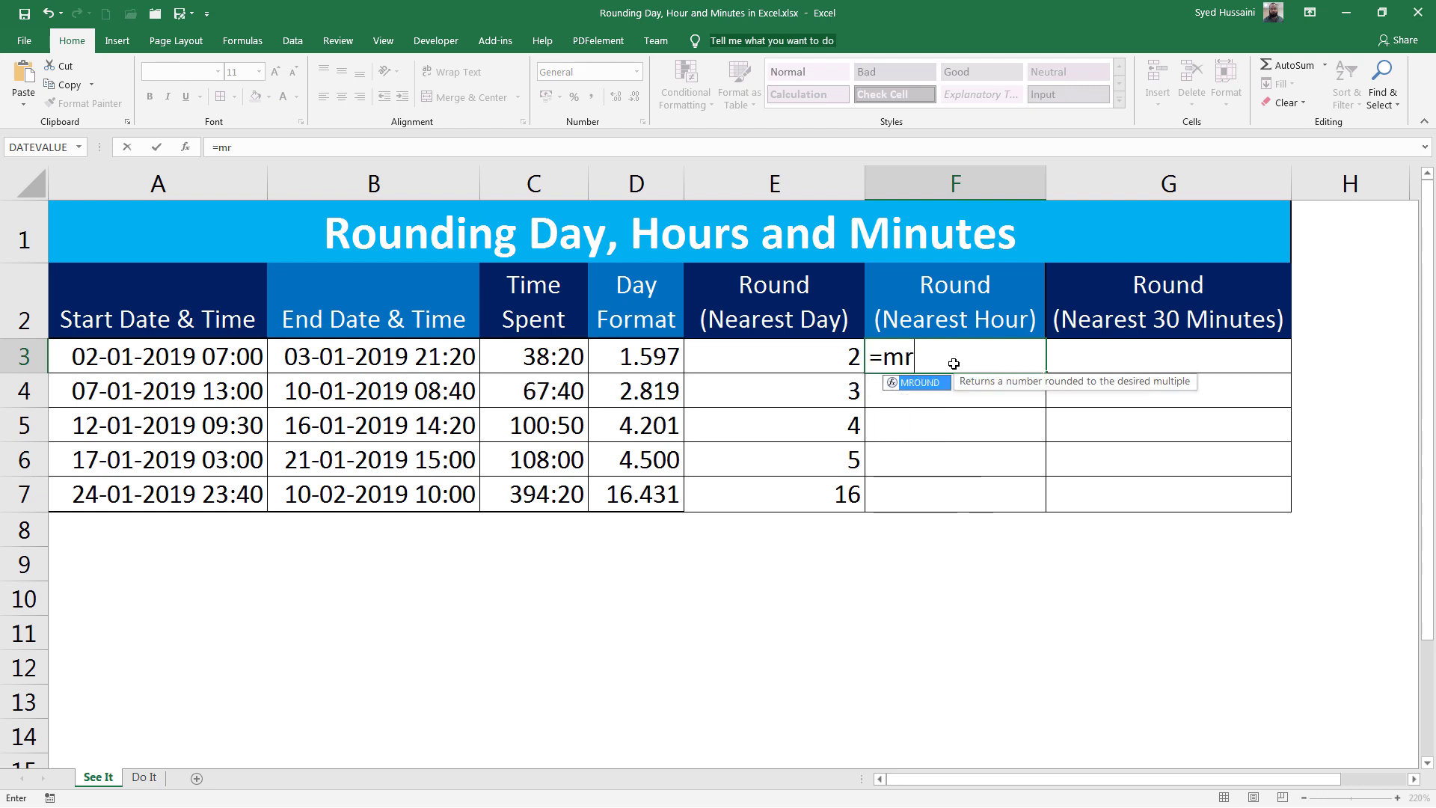
{"action": "key", "text": "Tab"}
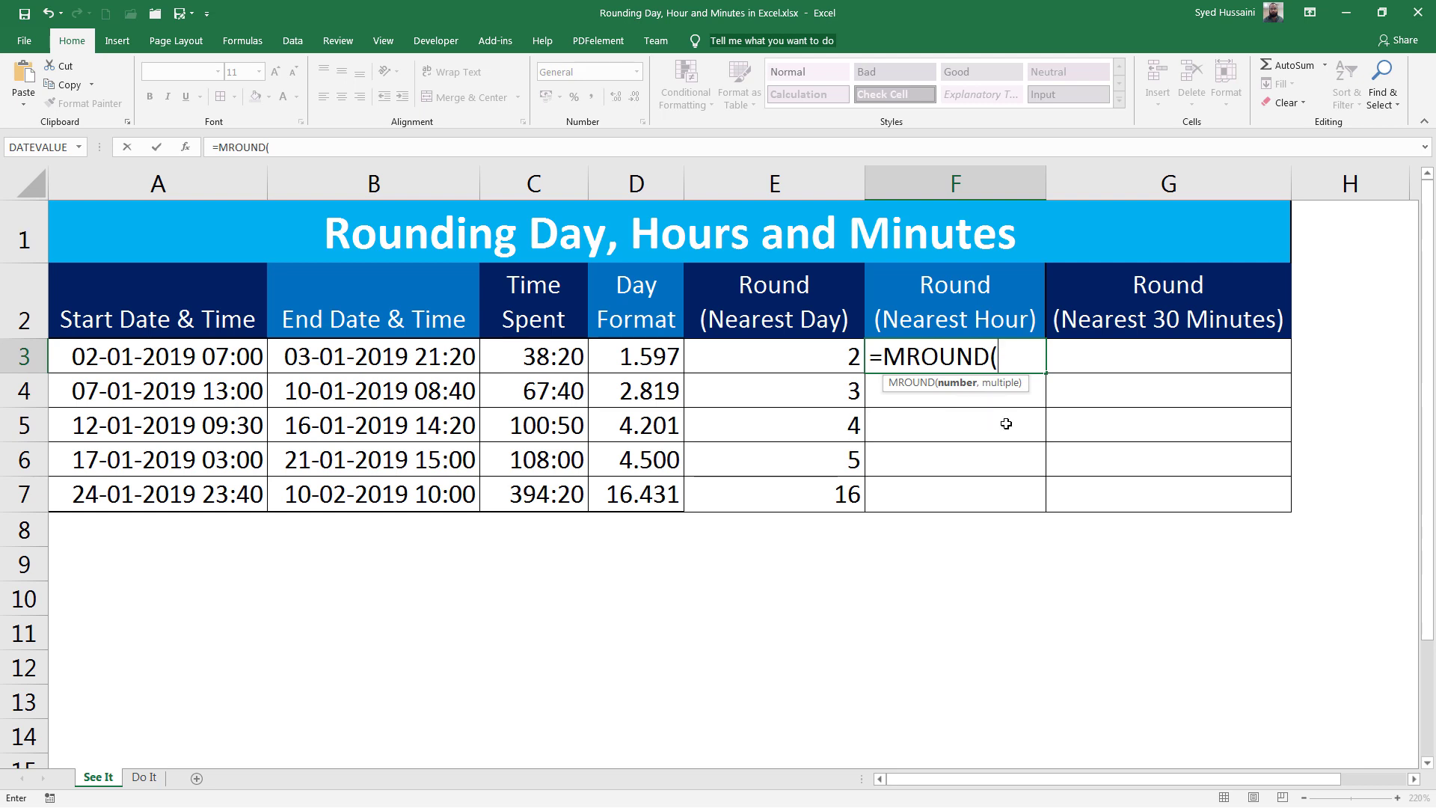
{"action": "left_click", "coordinate": [565, 356]}
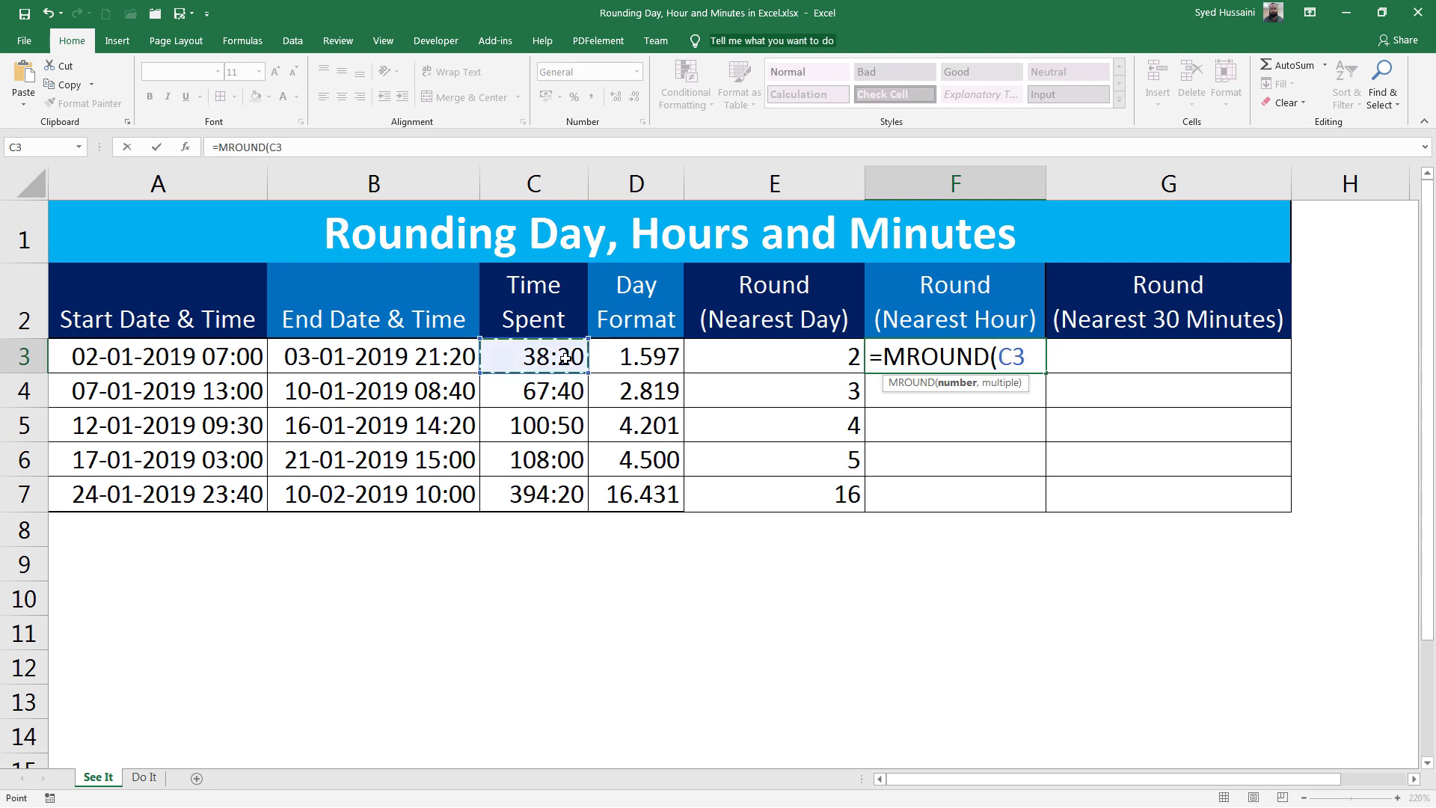
{"action": "type", "text": ","}
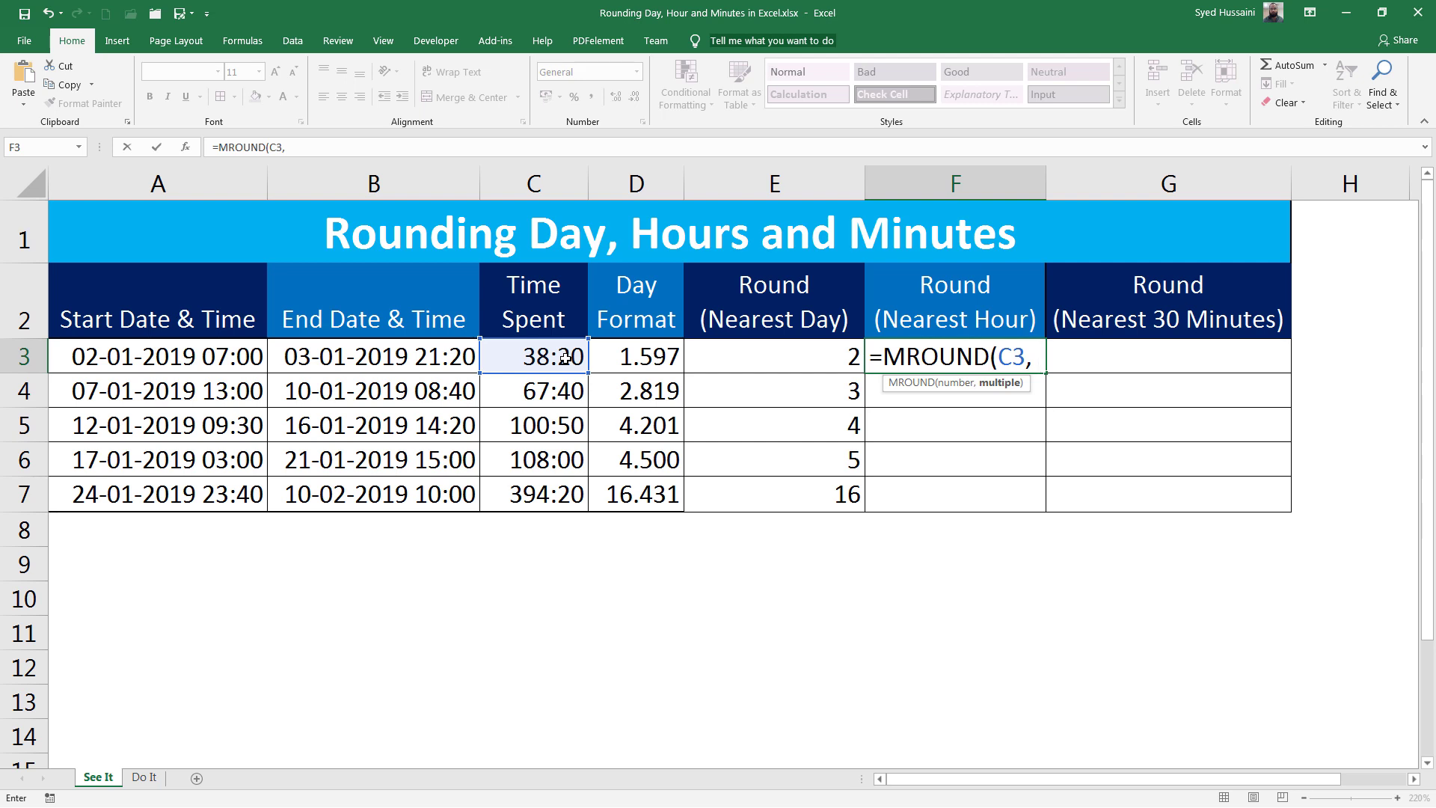
{"action": "type", "text": "\"01:00\")"}
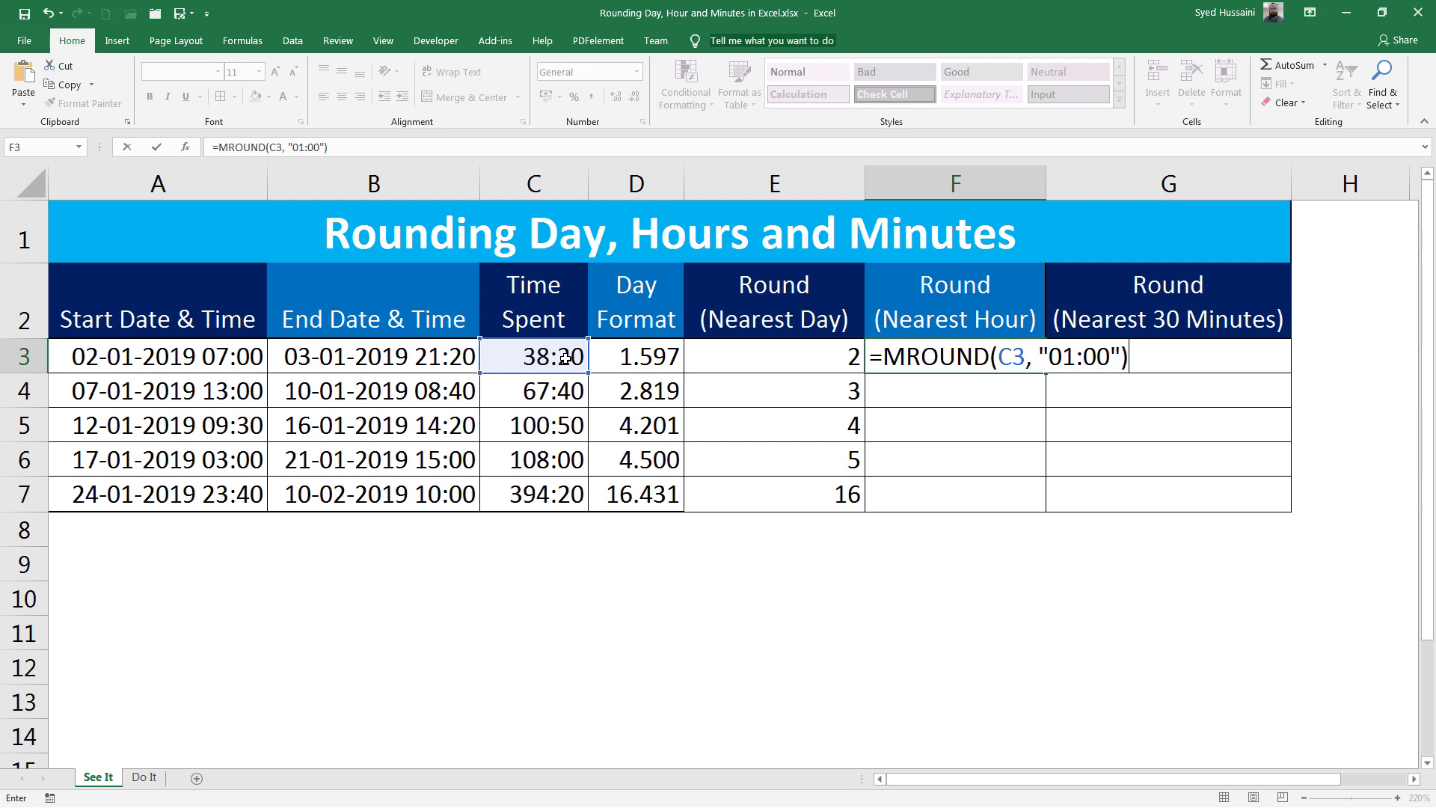
{"action": "key", "text": "Return"}
{"action": "left_click", "coordinate": [972, 365]}
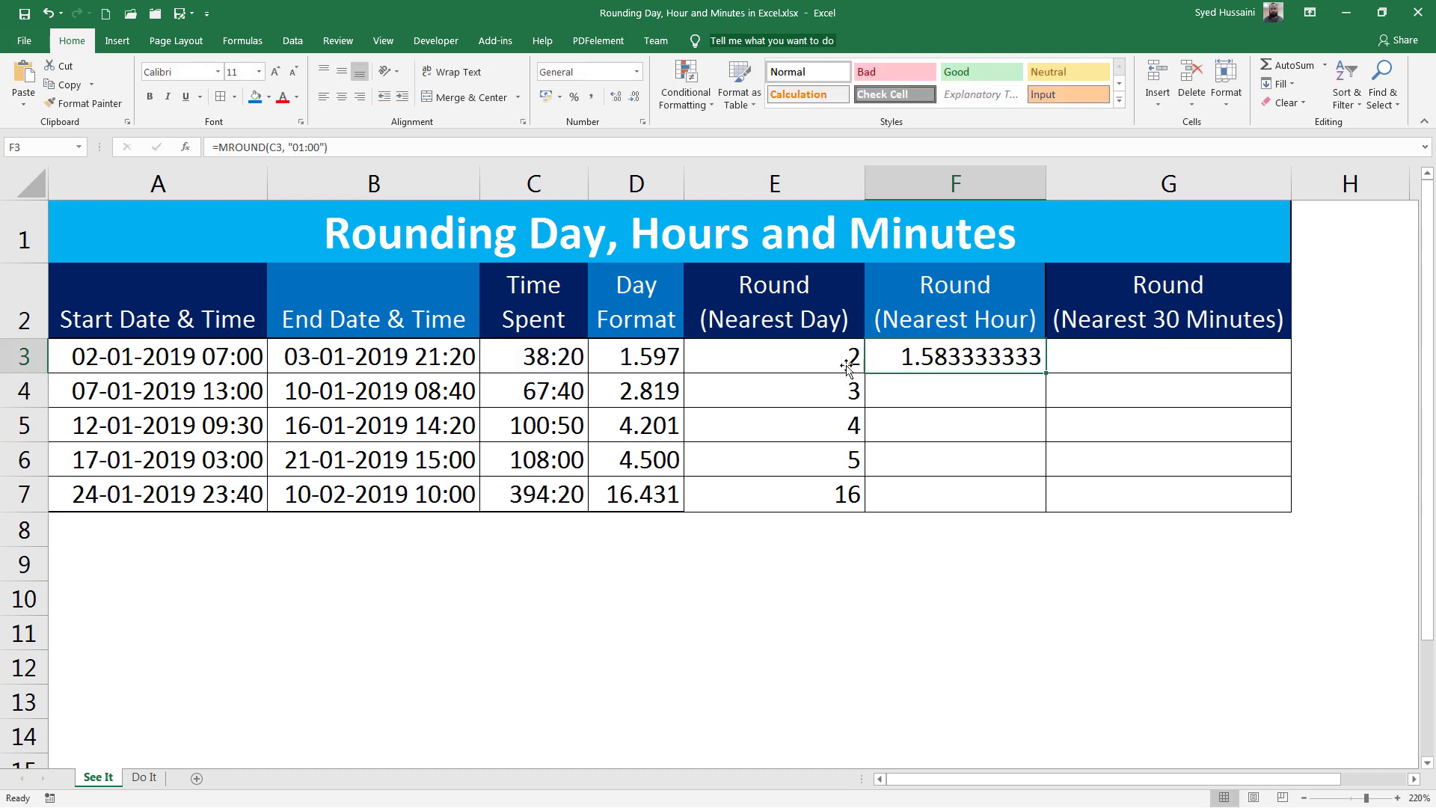
Step: Copy C3's duration format onto F3 as formats only, so F3 reads 38:00
{"action": "left_click", "coordinate": [540, 360]}
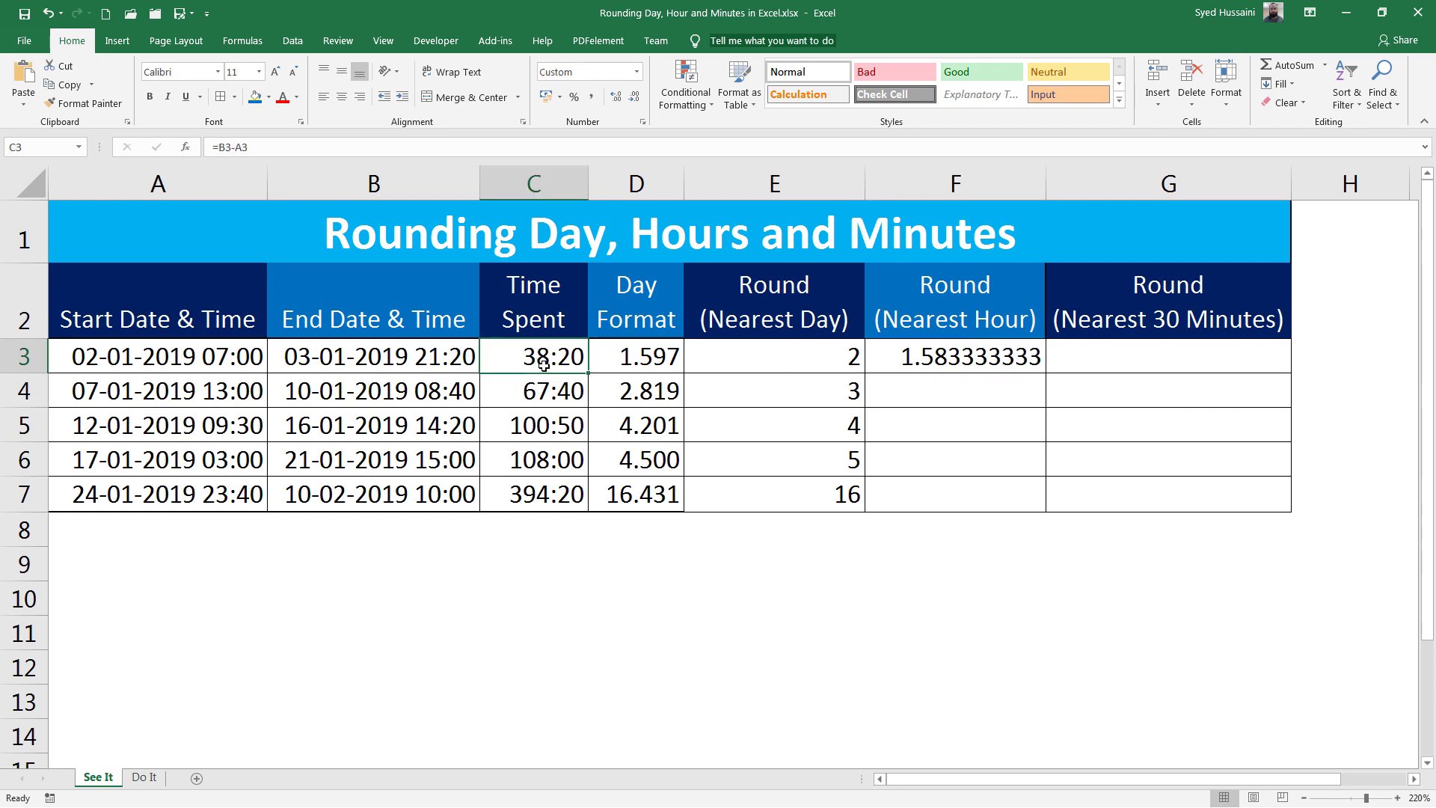
{"action": "left_click", "coordinate": [945, 359]}
{"action": "left_click", "coordinate": [561, 359]}
{"action": "left_click_drag", "start_coordinate": [589, 358], "coordinate": [649, 362]}
{"action": "left_click_drag", "start_coordinate": [772, 358], "coordinate": [901, 361]}
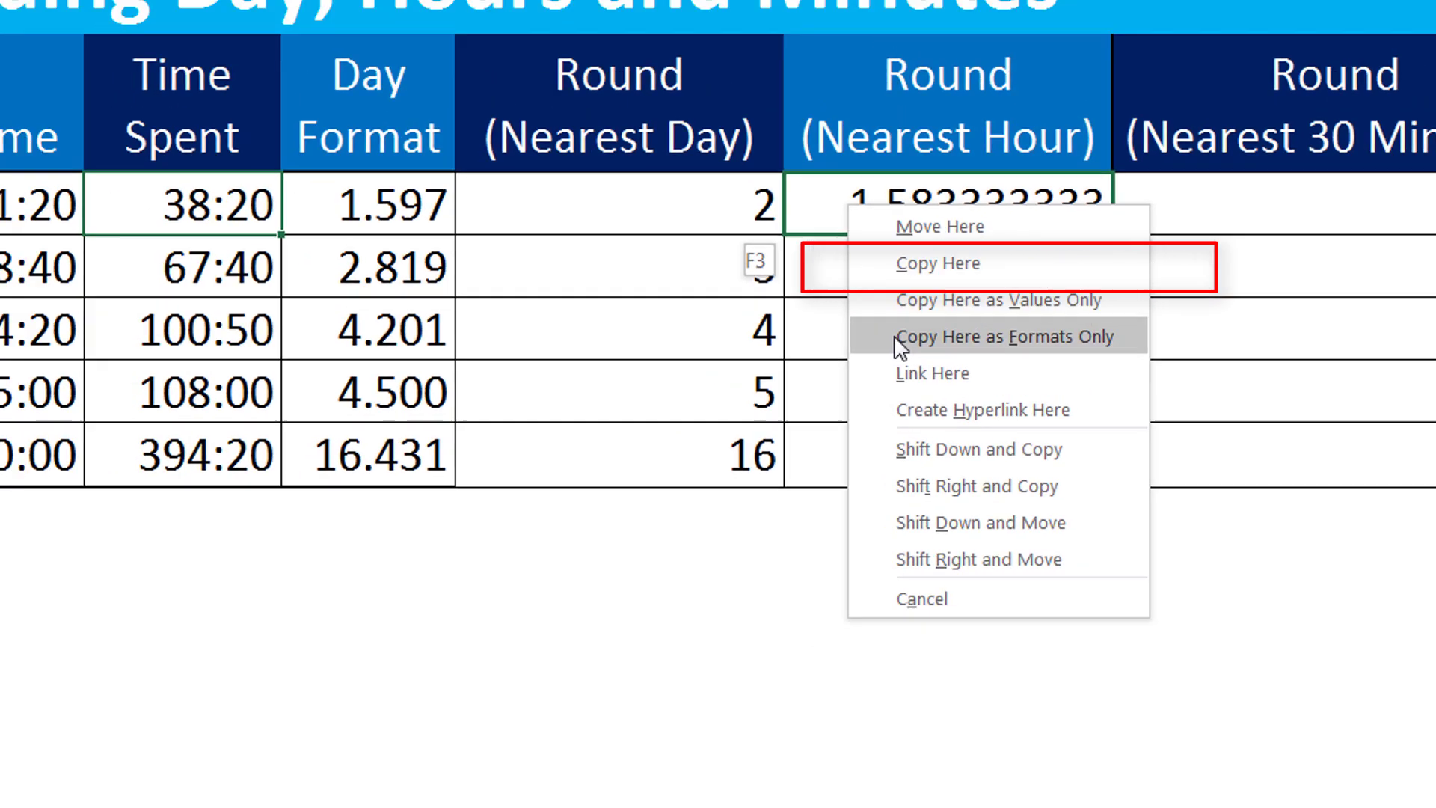
{"action": "left_click", "coordinate": [869, 266]}
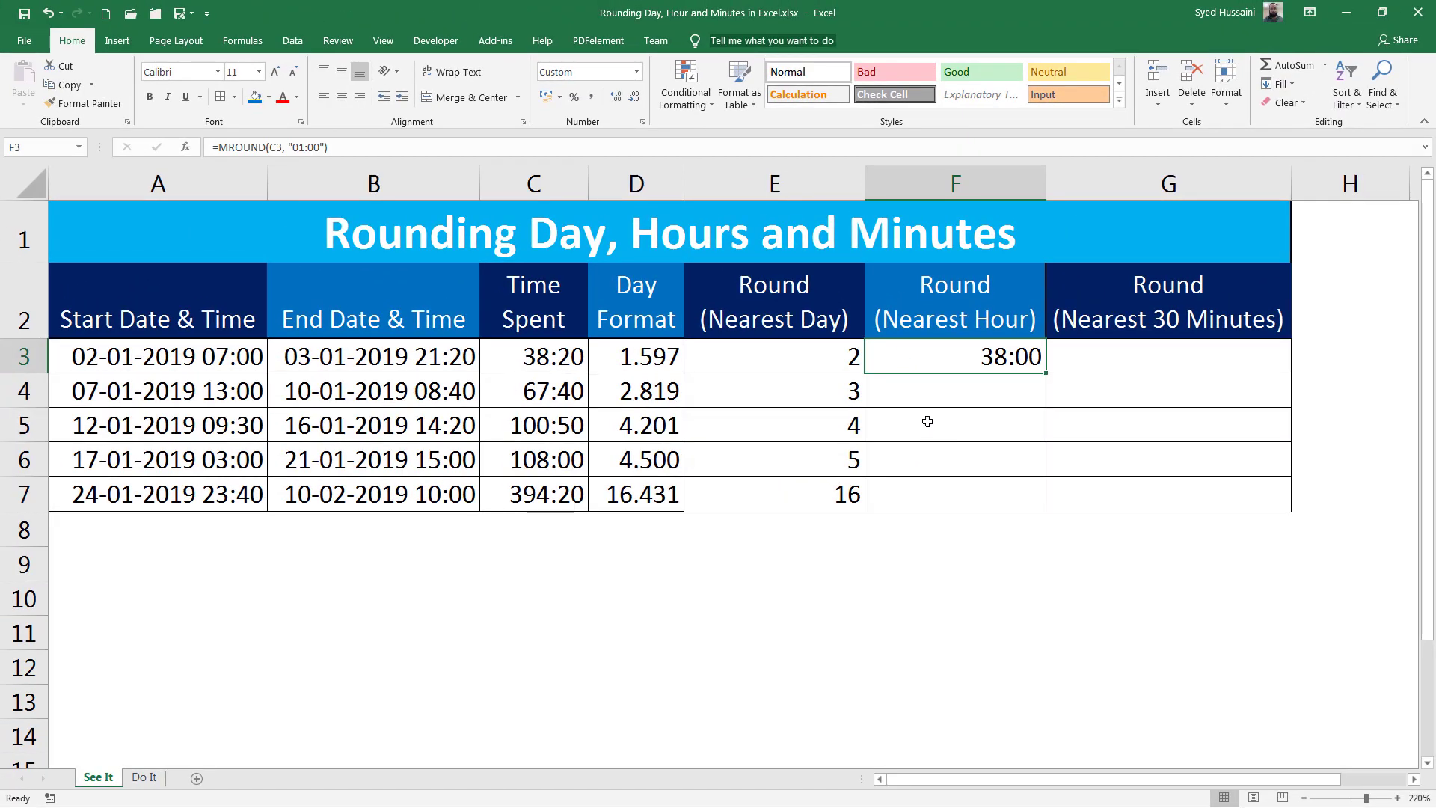
Step: Fill the nearest-hour formula down to F7 (68:00, 101:00, 108:00, 394:00) and compare with column C
{"action": "left_click", "coordinate": [570, 367]}
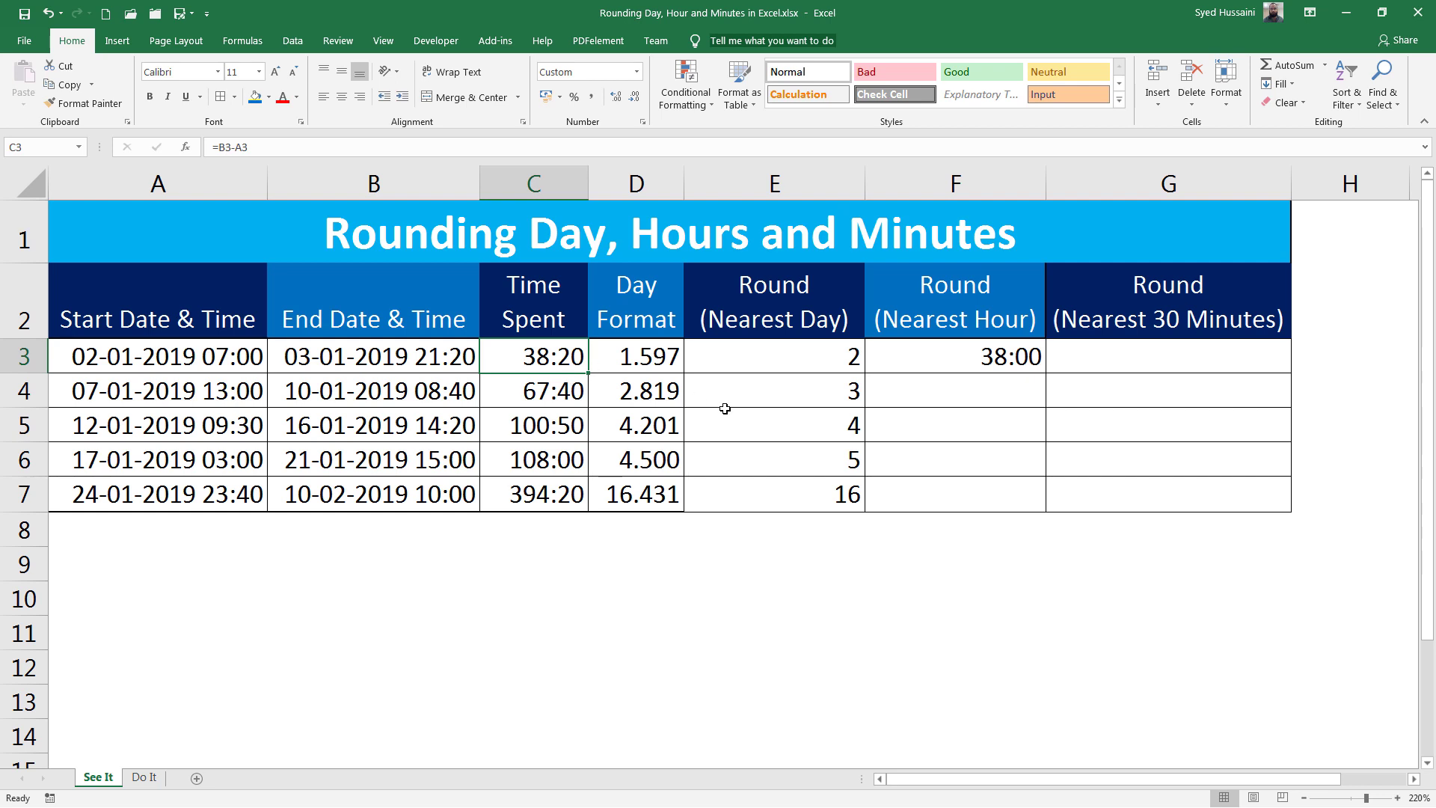
{"action": "left_click", "coordinate": [1036, 365]}
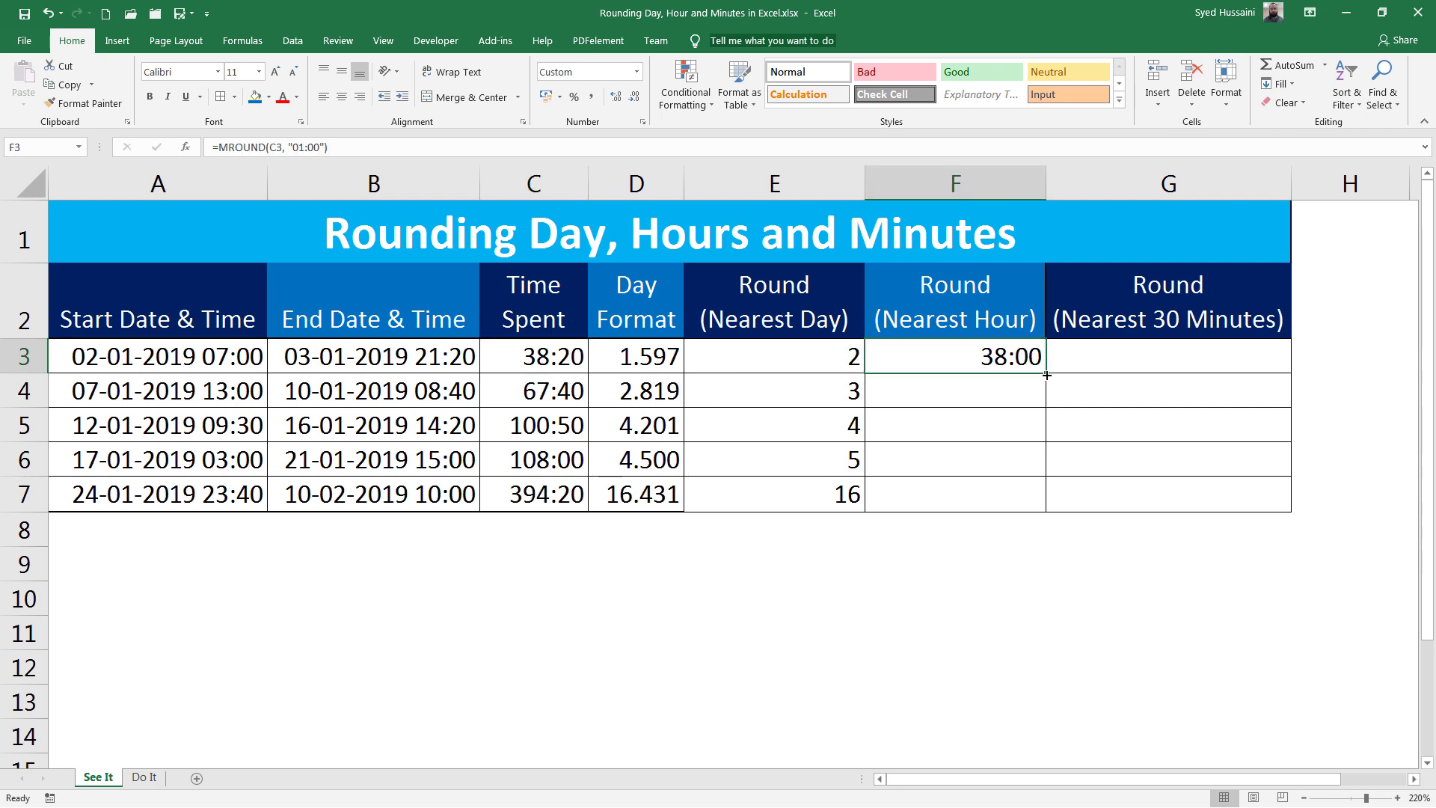
{"action": "left_click_drag", "start_coordinate": [1042, 376], "coordinate": [1002, 497]}
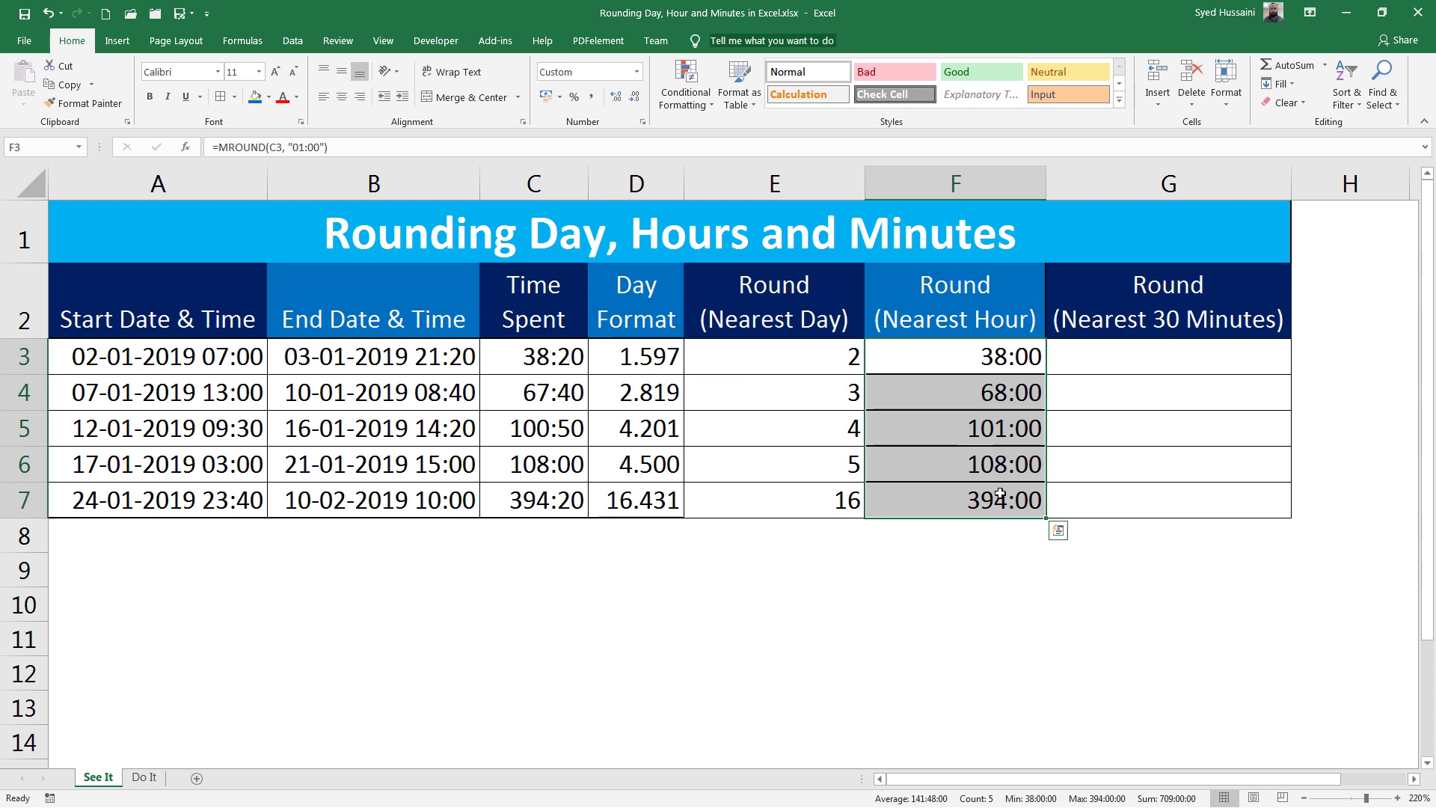
{"action": "left_click", "coordinate": [554, 400]}
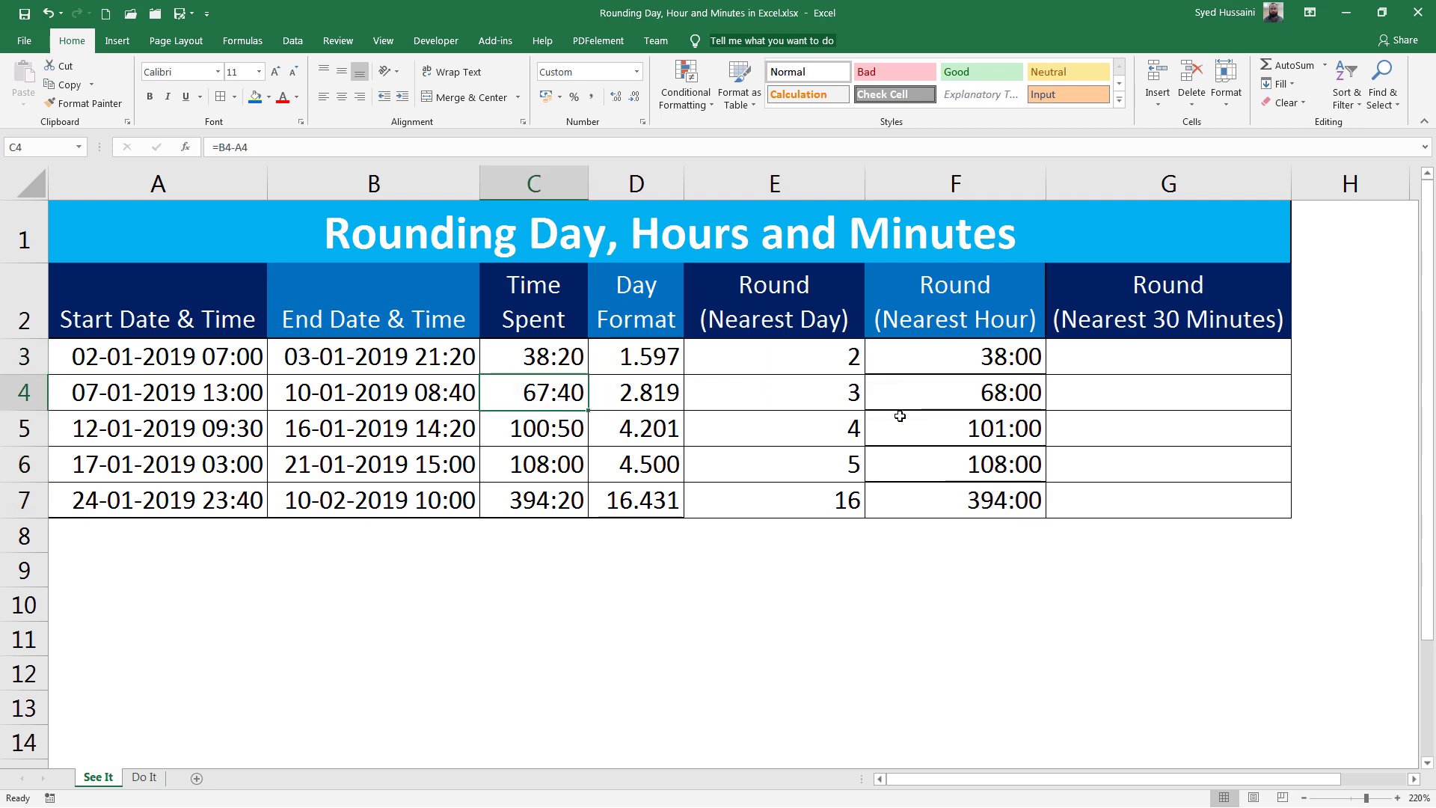
{"action": "left_click", "coordinate": [931, 391]}
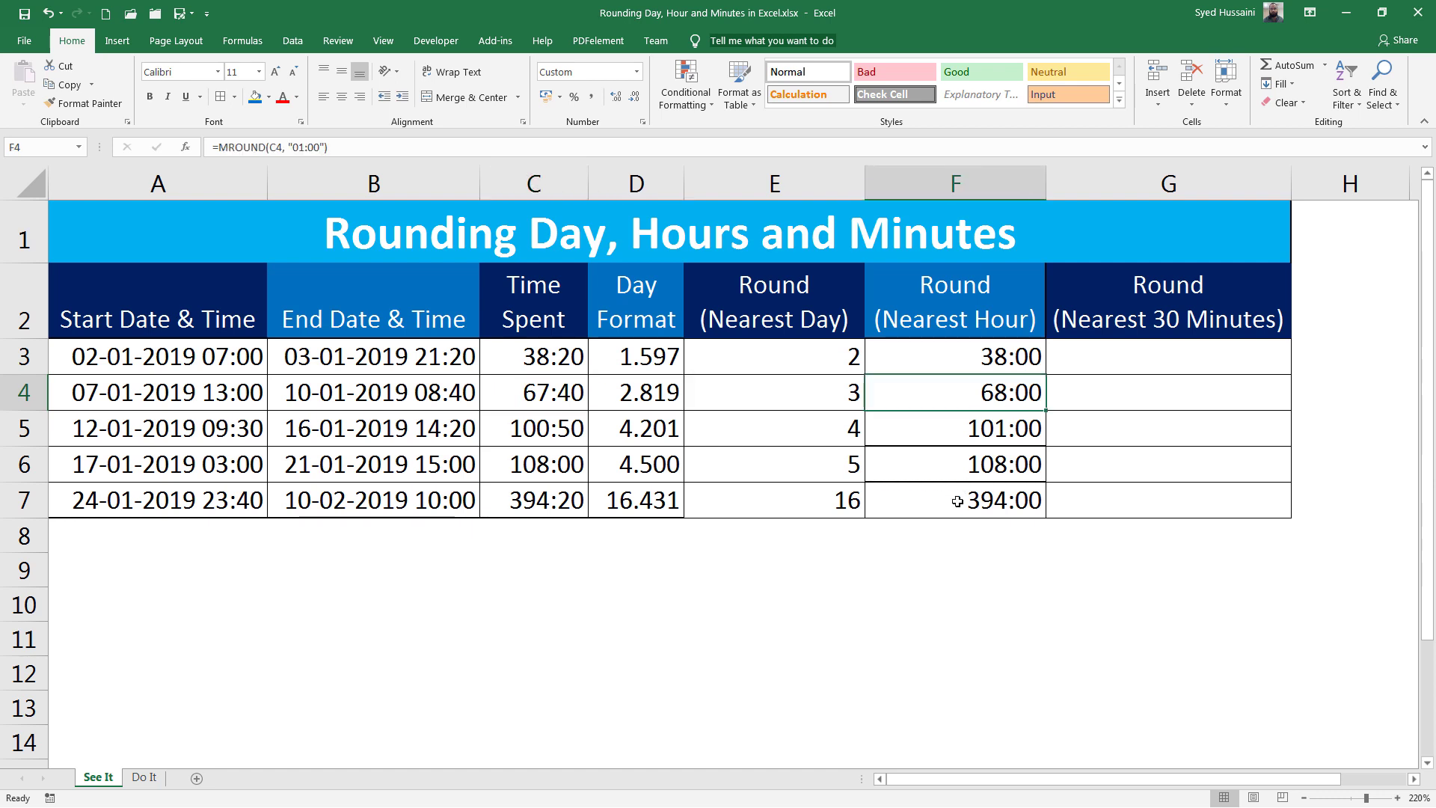
{"action": "left_click", "coordinate": [565, 438]}
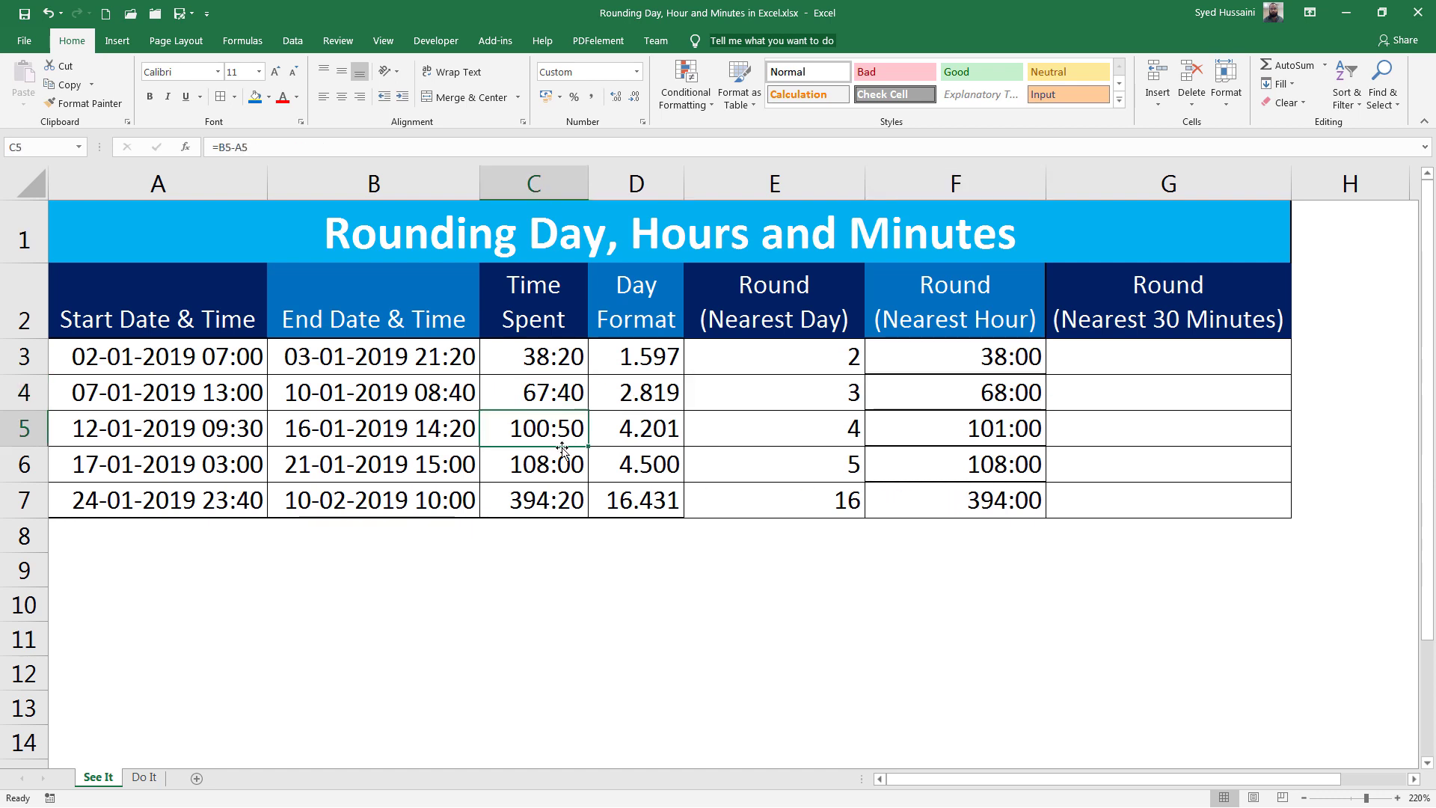
{"action": "left_click", "coordinate": [1027, 434]}
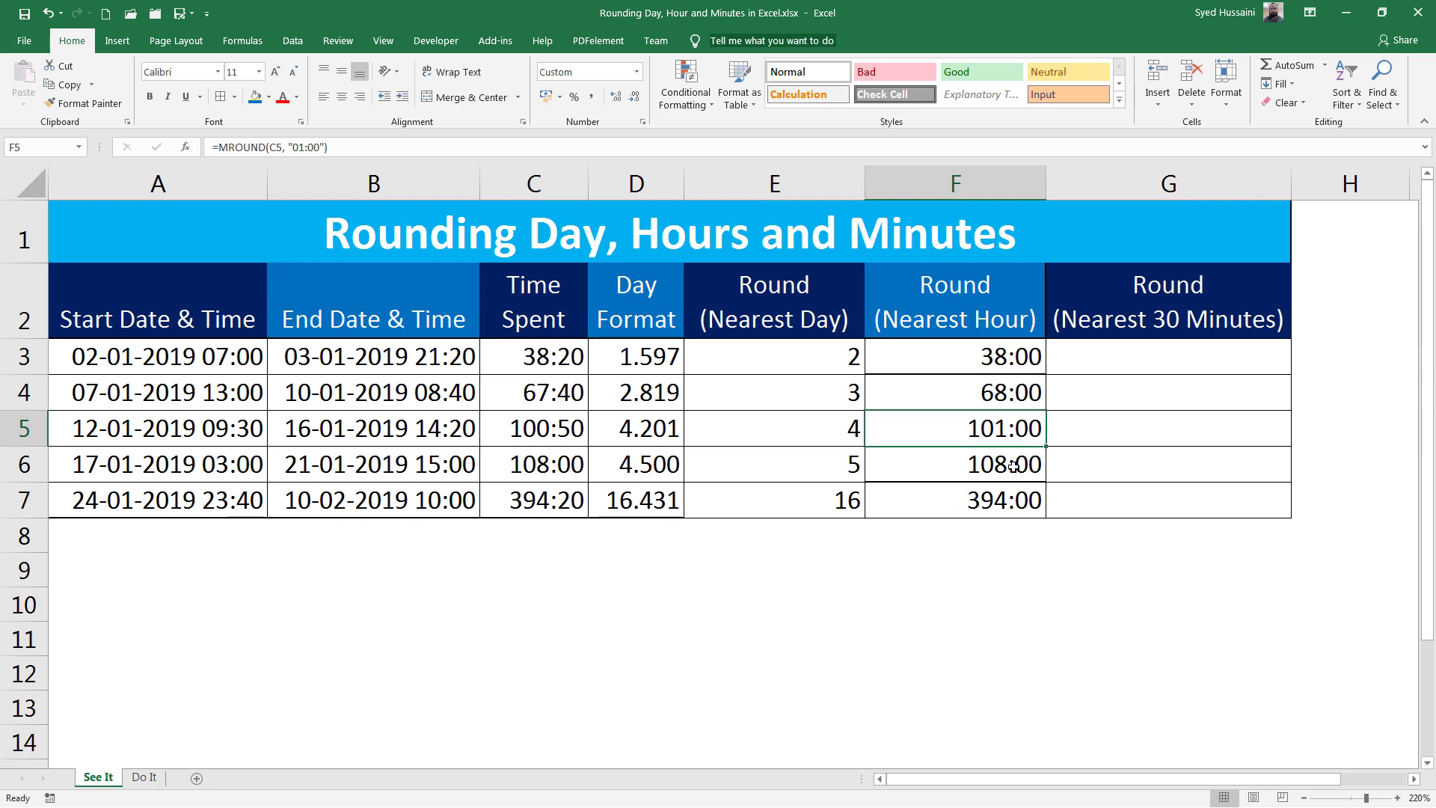
{"action": "left_click", "coordinate": [1157, 365]}
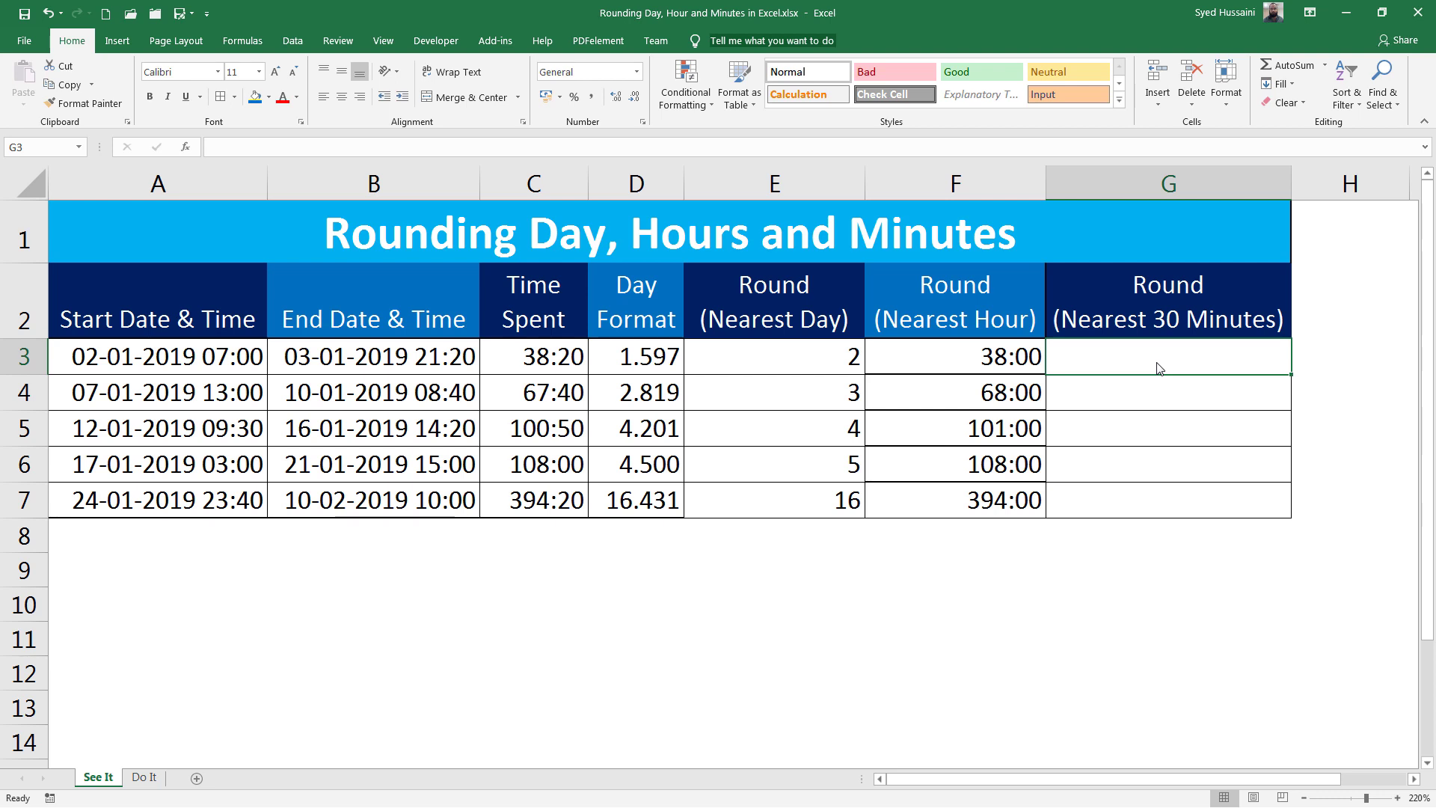
Step: Enter =MROUND(C3, "00:30") in G3, returning 1.604166667 as the nearest-30-minute value
{"action": "type", "text": "=mr"}
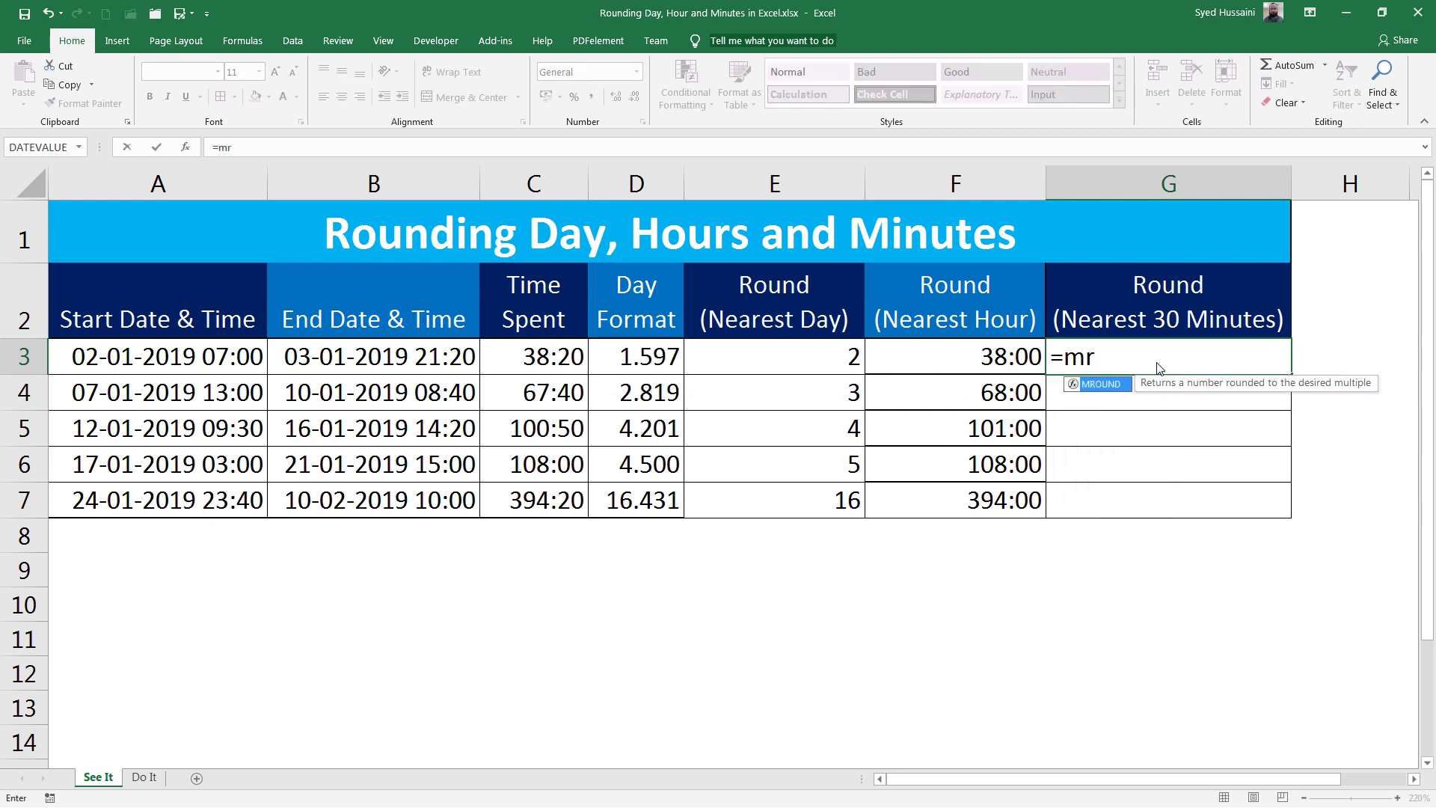
{"action": "key", "text": "Tab"}
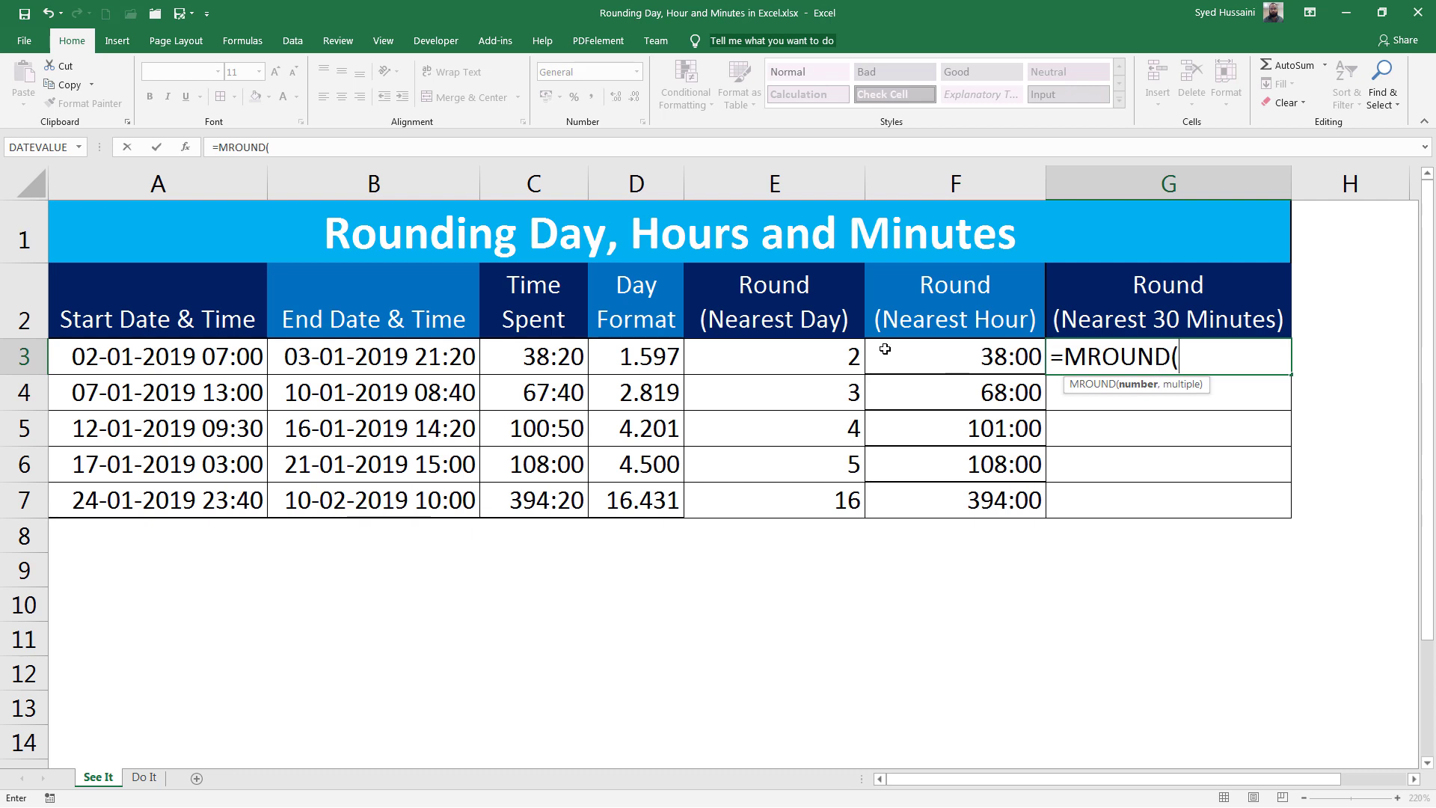
{"action": "left_click", "coordinate": [530, 359]}
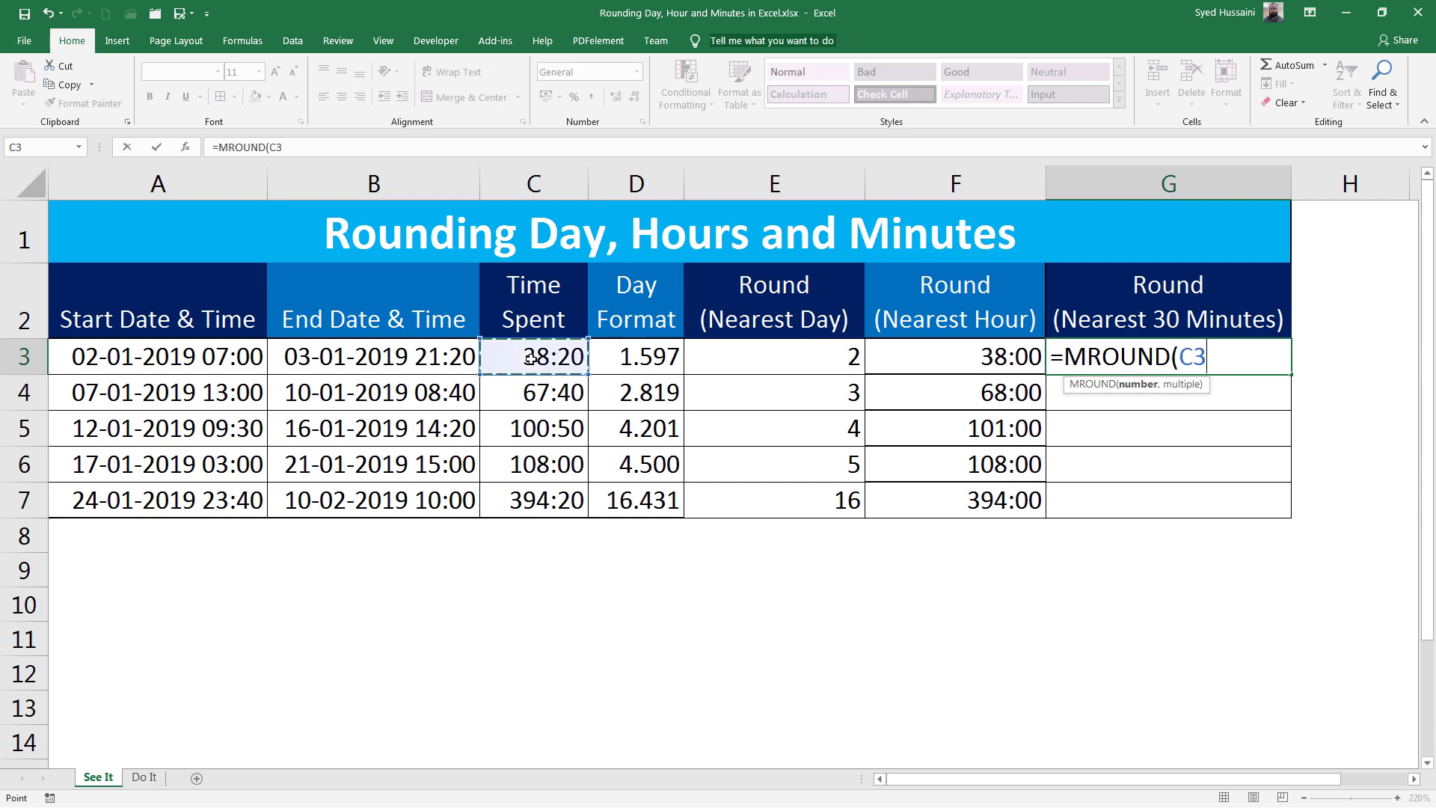
{"action": "type", "text": ", \""}
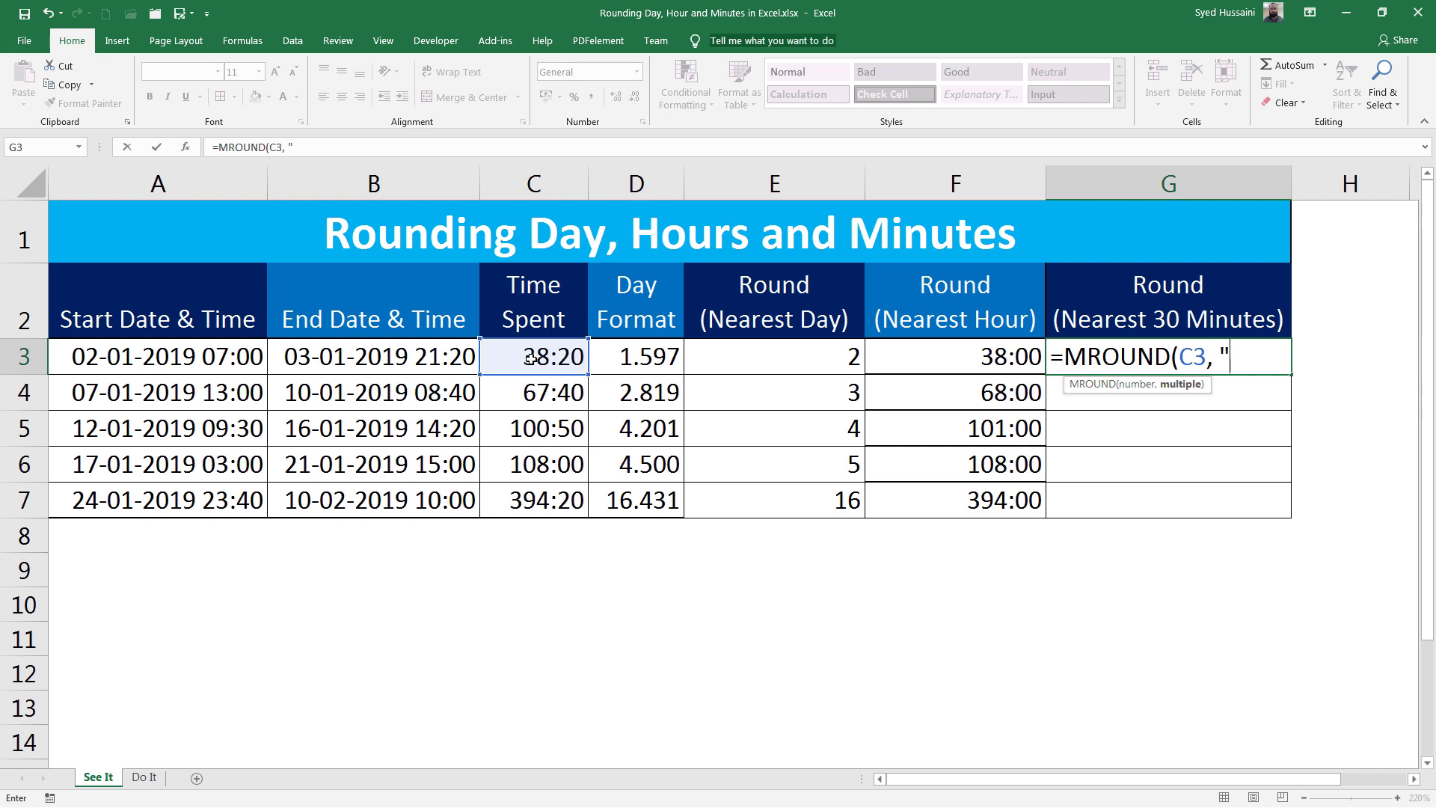
{"action": "type", "text": "00:30\")"}
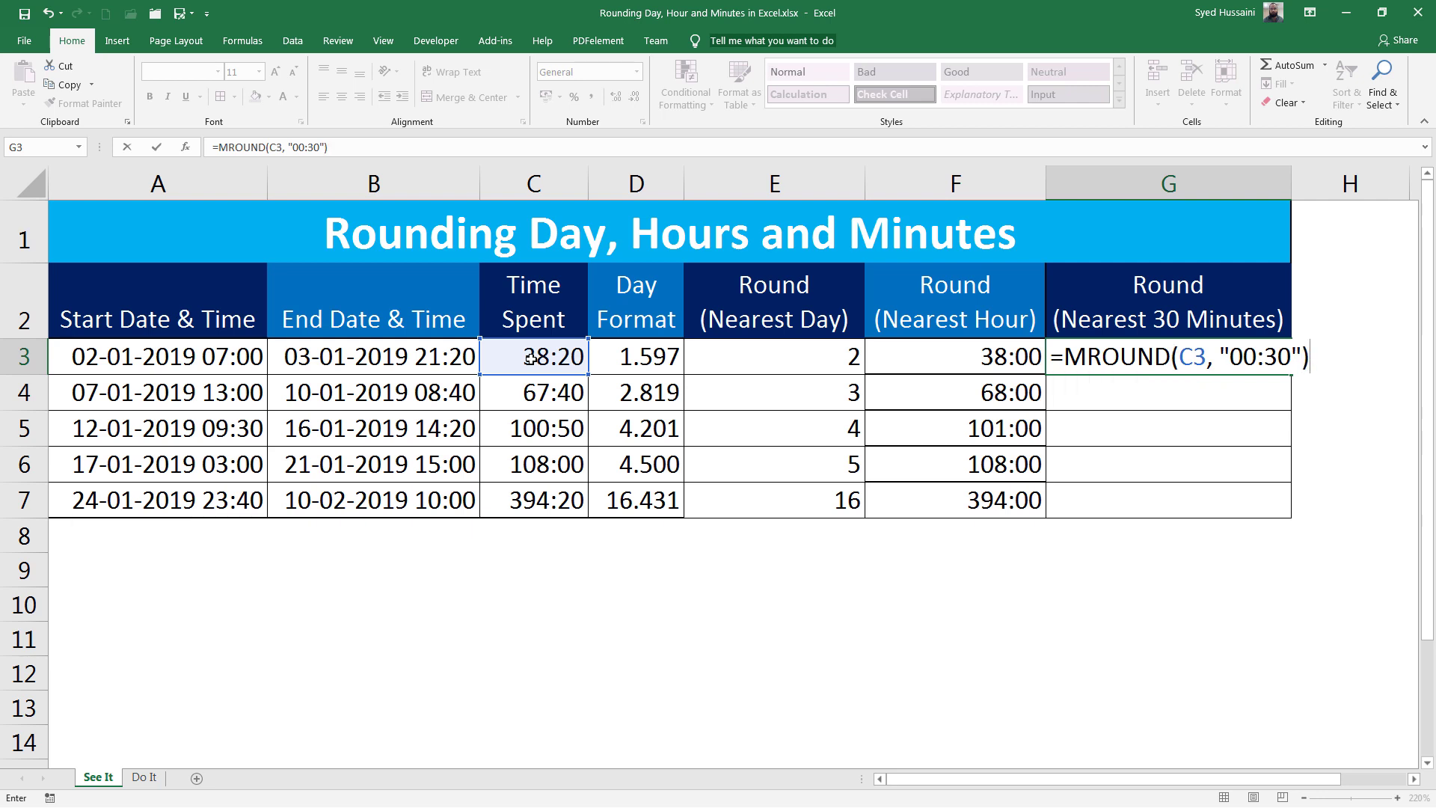
{"action": "key", "text": "Return"}
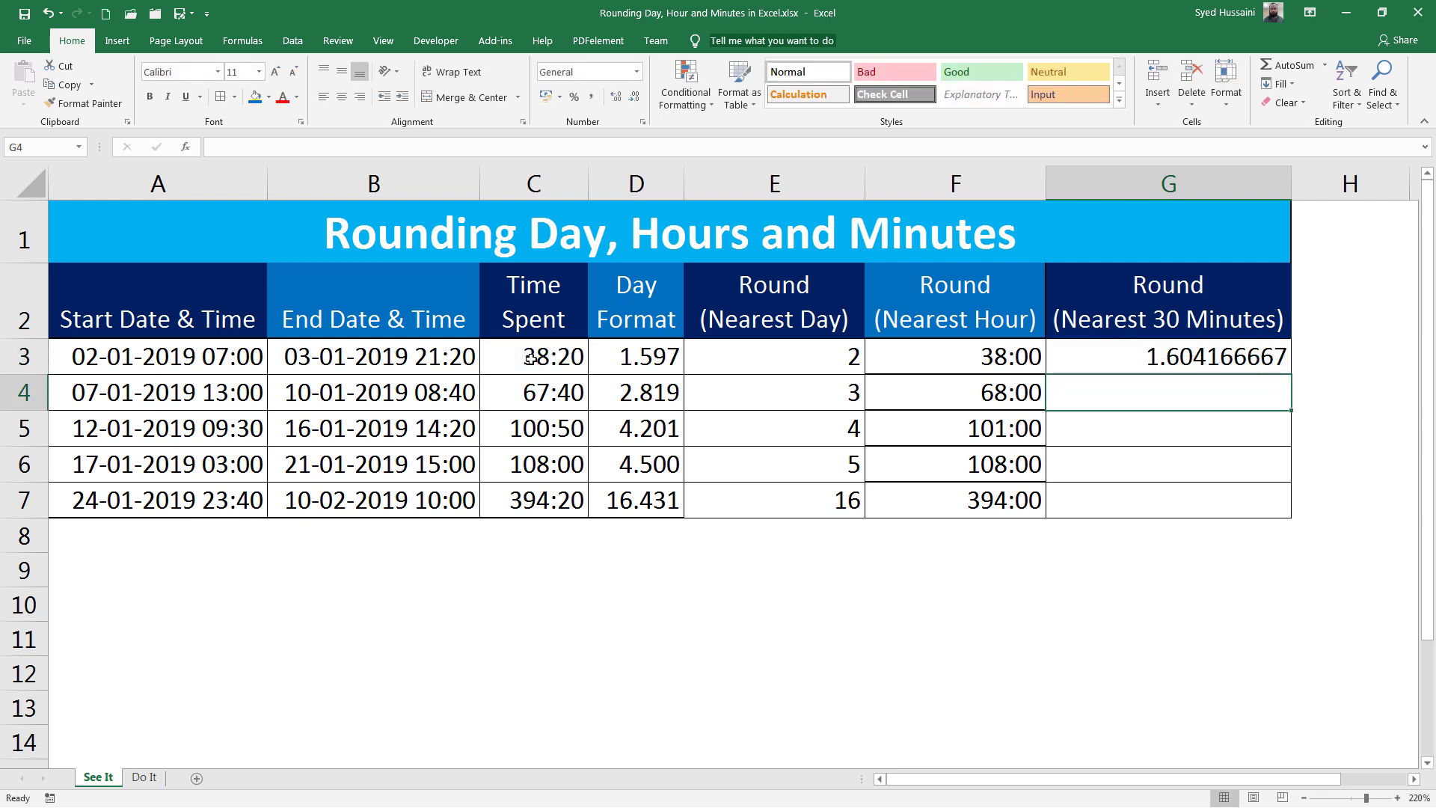
{"action": "left_click", "coordinate": [1148, 365]}
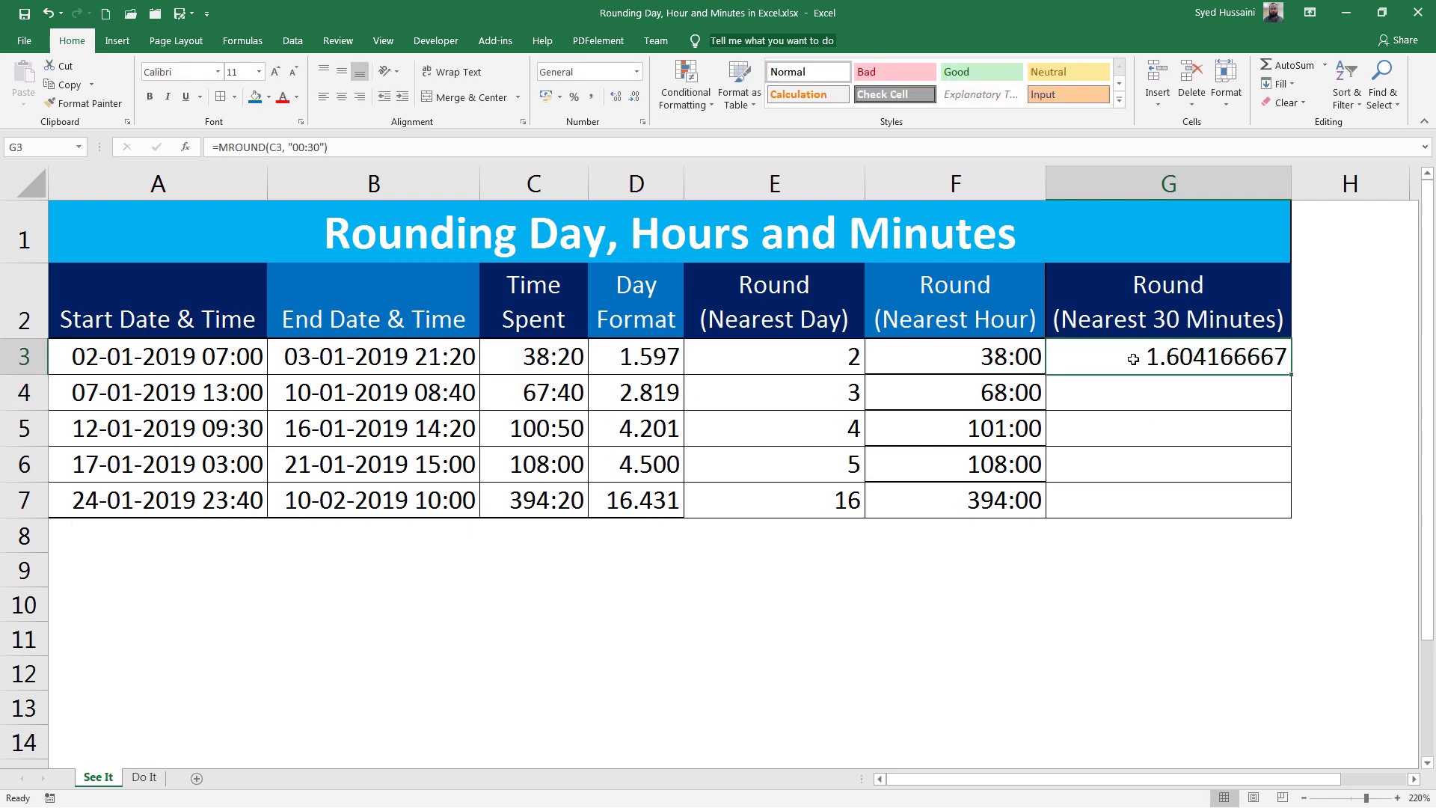
{"action": "left_click", "coordinate": [989, 359]}
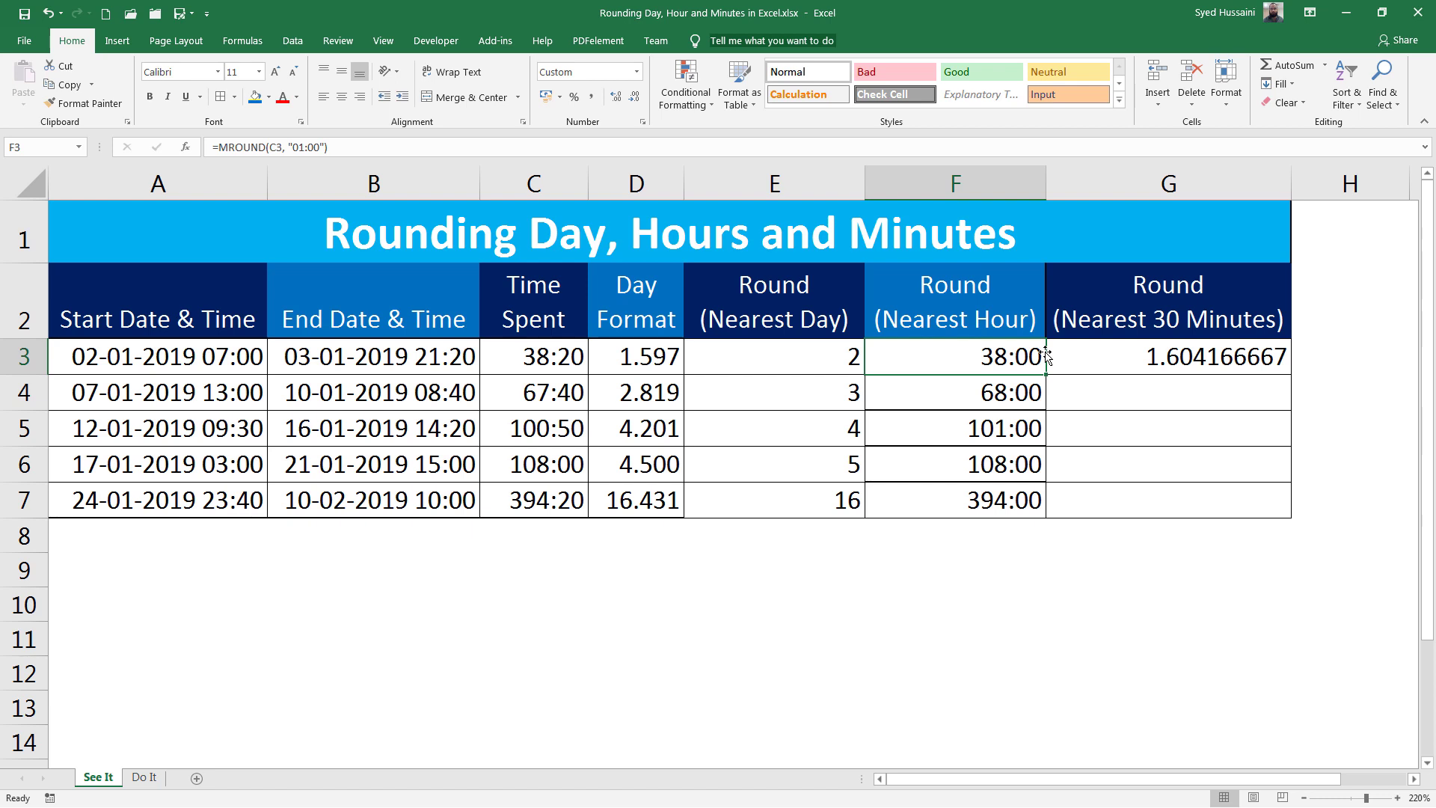
Step: Copy F3's duration format onto G3 as formats only
{"action": "left_click_drag", "start_coordinate": [1046, 356], "coordinate": [1134, 367]}
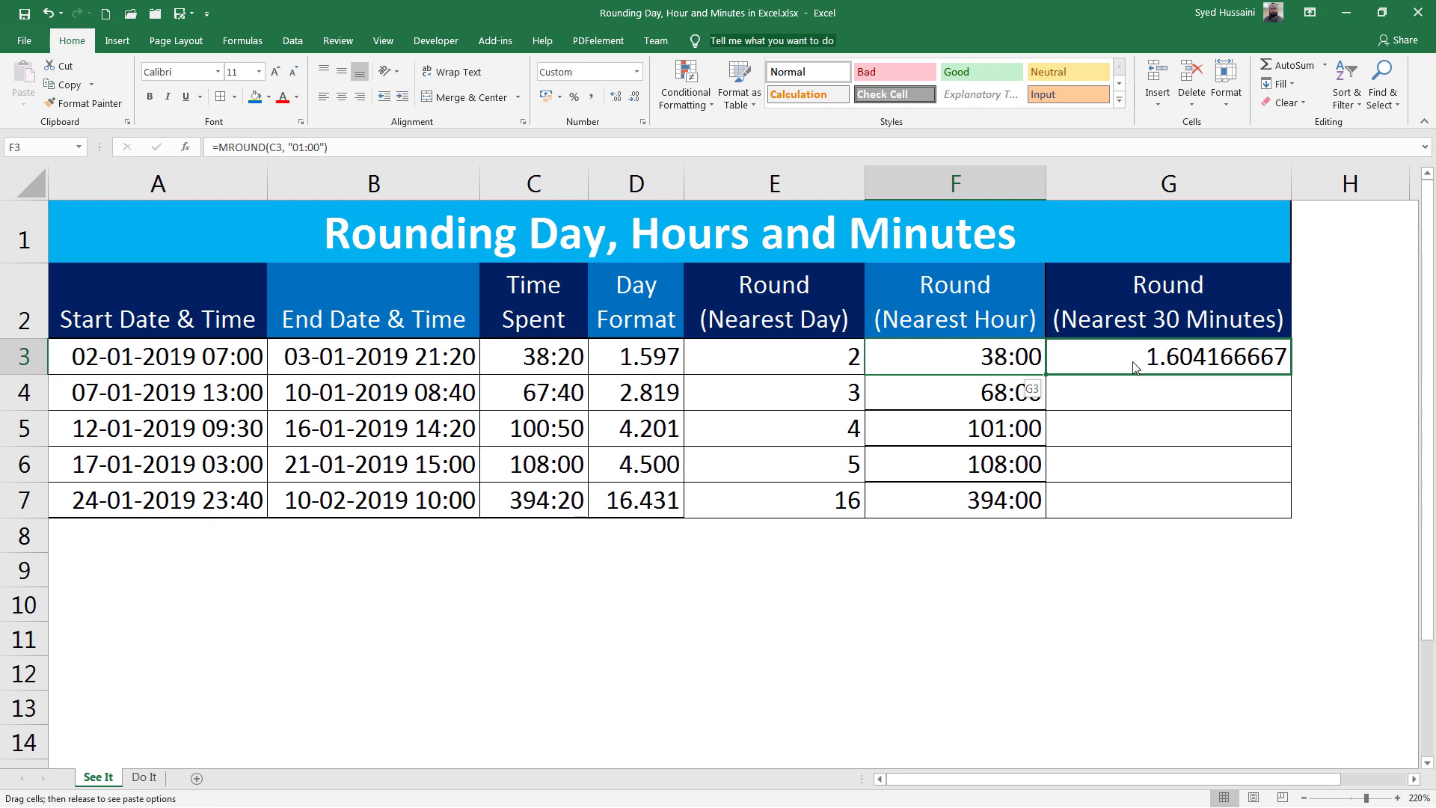
{"action": "left_click_drag", "start_coordinate": [1134, 366], "coordinate": [1135, 367]}
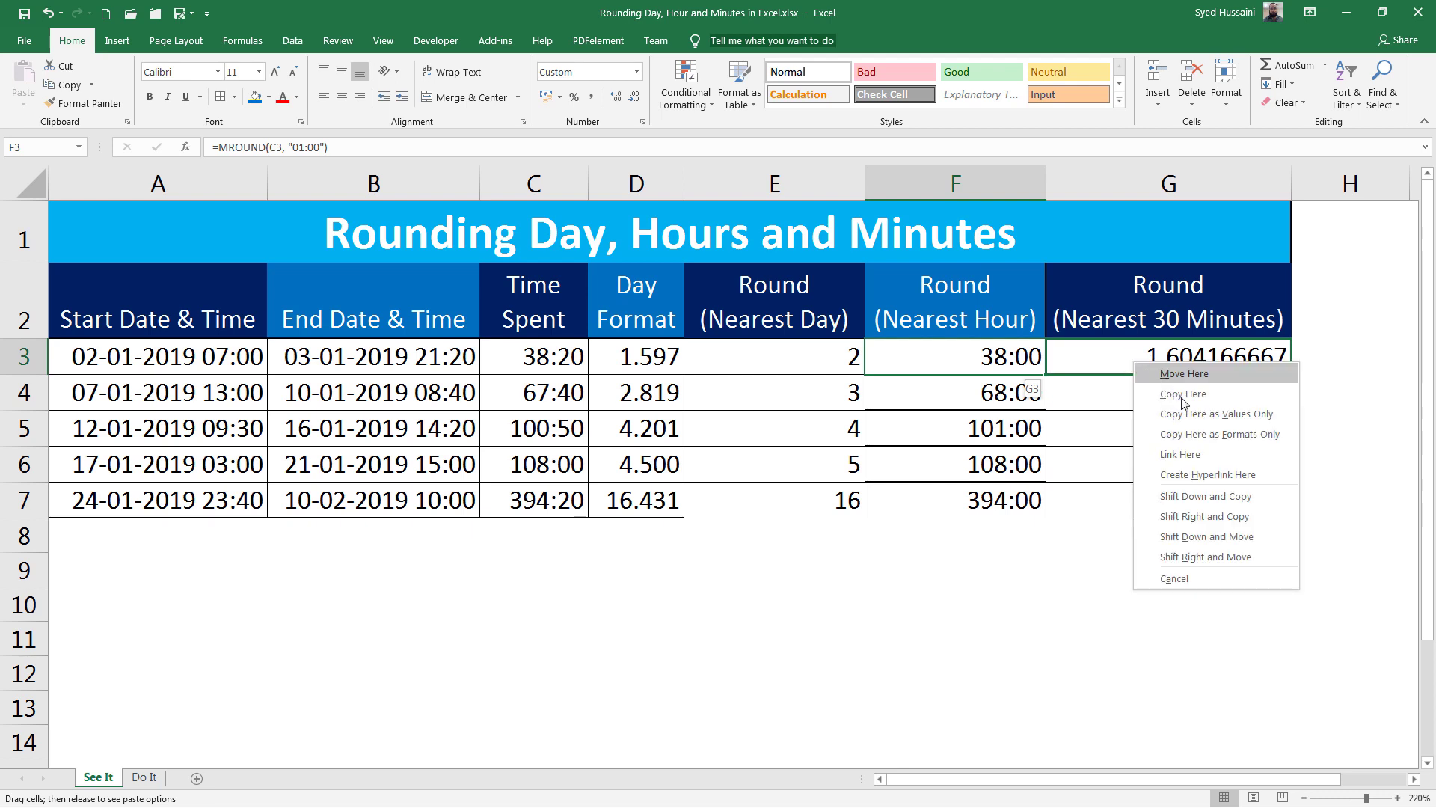
{"action": "left_click", "coordinate": [1226, 438]}
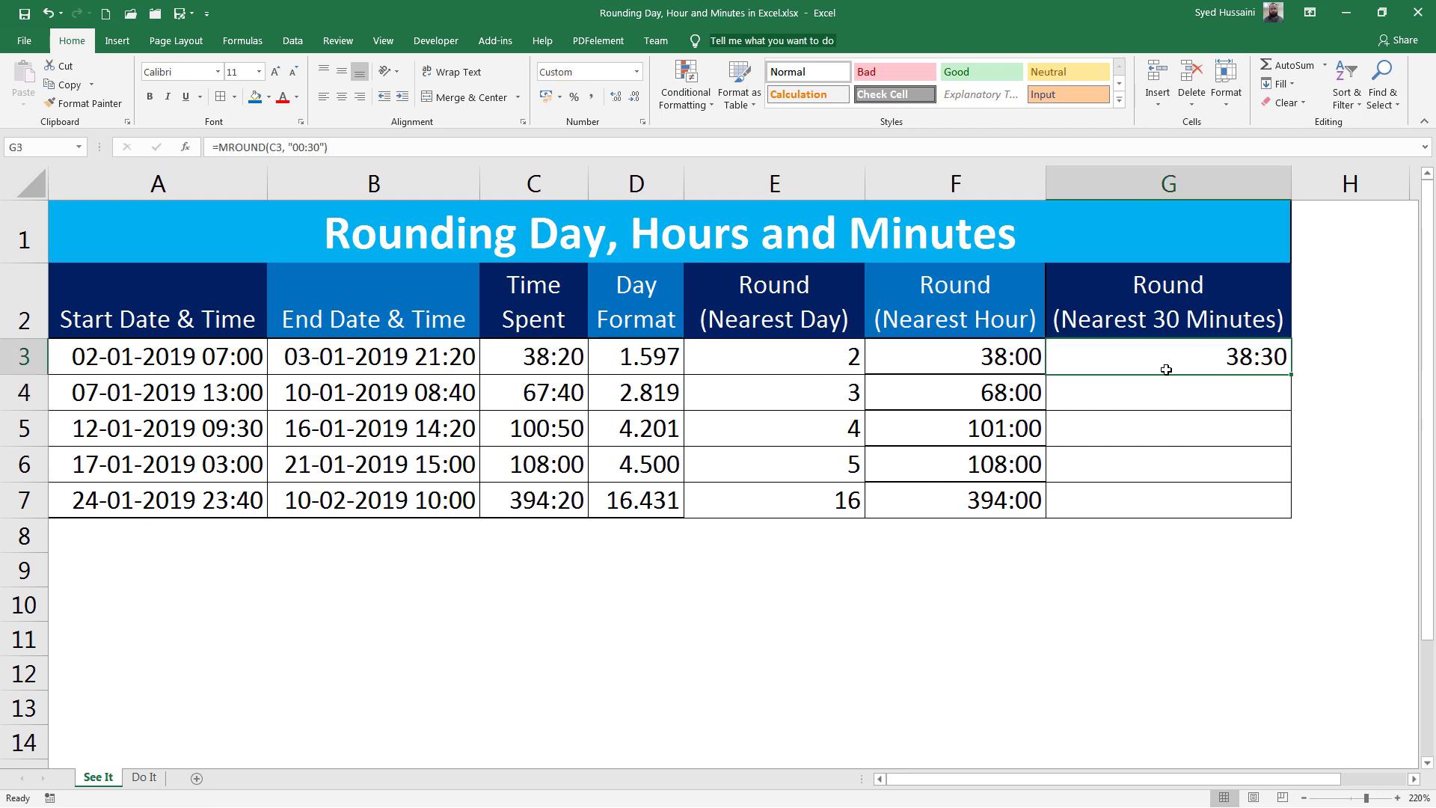
Step: Fill the 30-minute formula down to G7, giving 38:30, 67:30, 101:00, 108:00 and 394:30
{"action": "left_click_drag", "start_coordinate": [1291, 374], "coordinate": [1295, 511]}
{"action": "left_click", "coordinate": [1260, 428]}
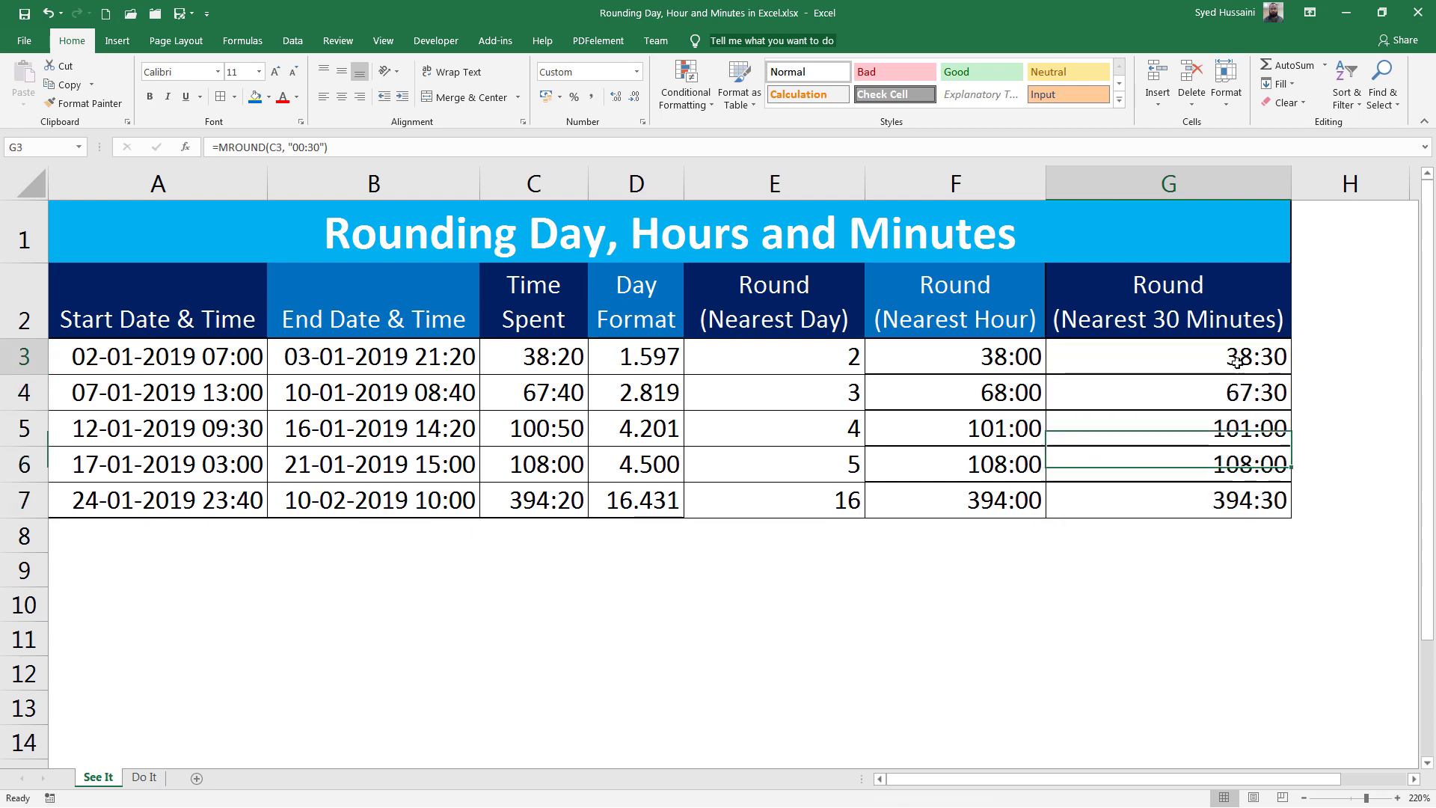
{"action": "left_click_drag", "start_coordinate": [1236, 361], "coordinate": [1218, 500]}
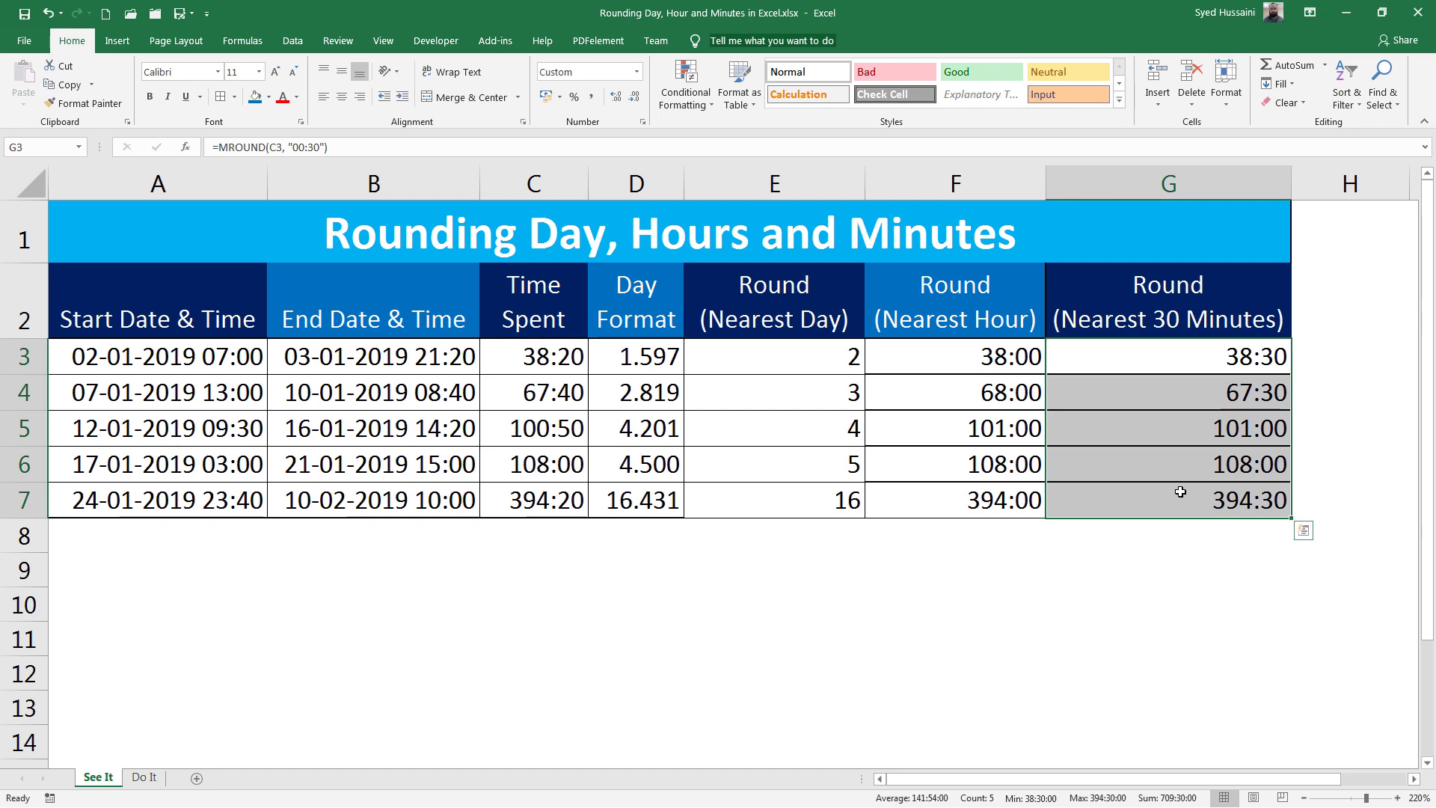
{"action": "left_click", "coordinate": [1019, 535]}
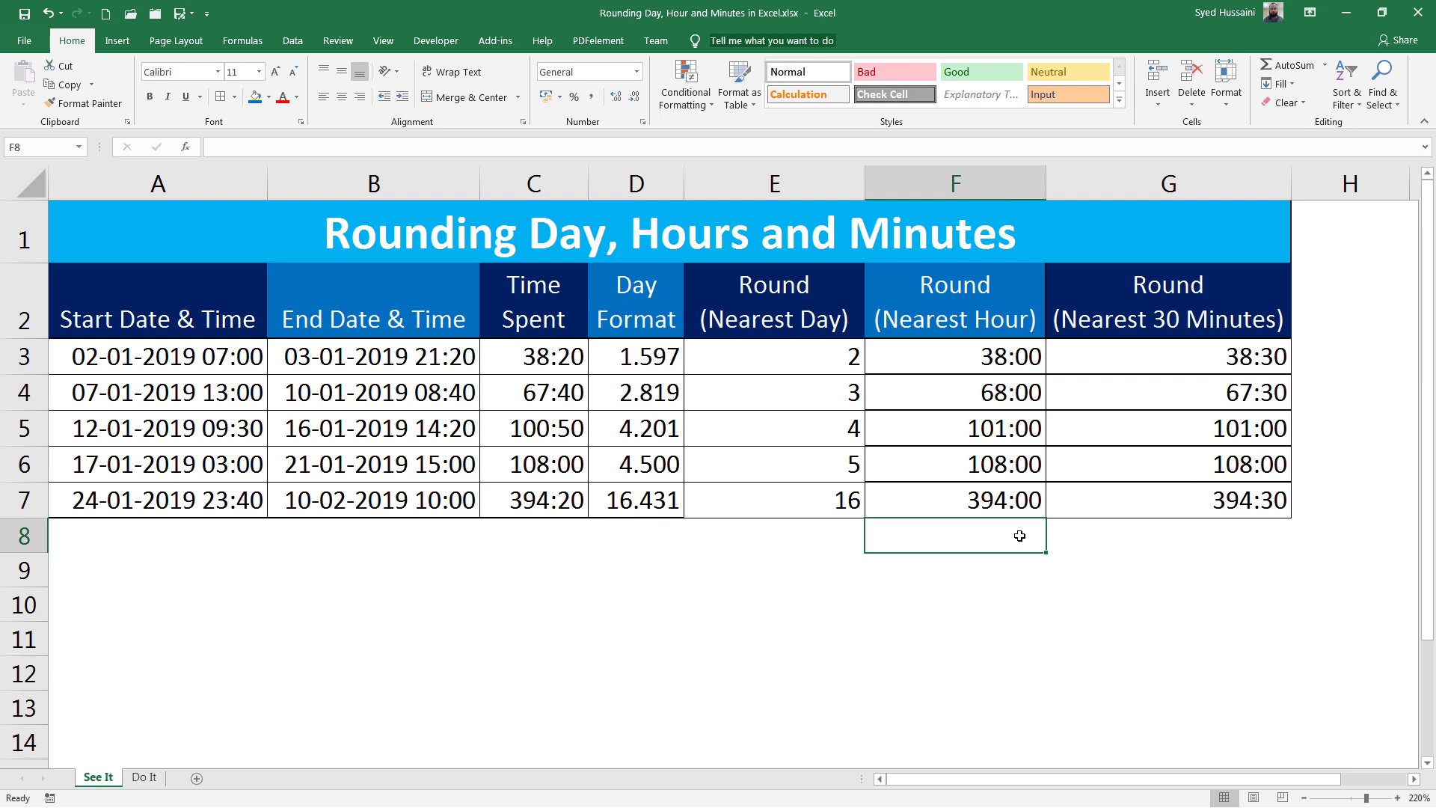
{"action": "left_click", "coordinate": [144, 778]}
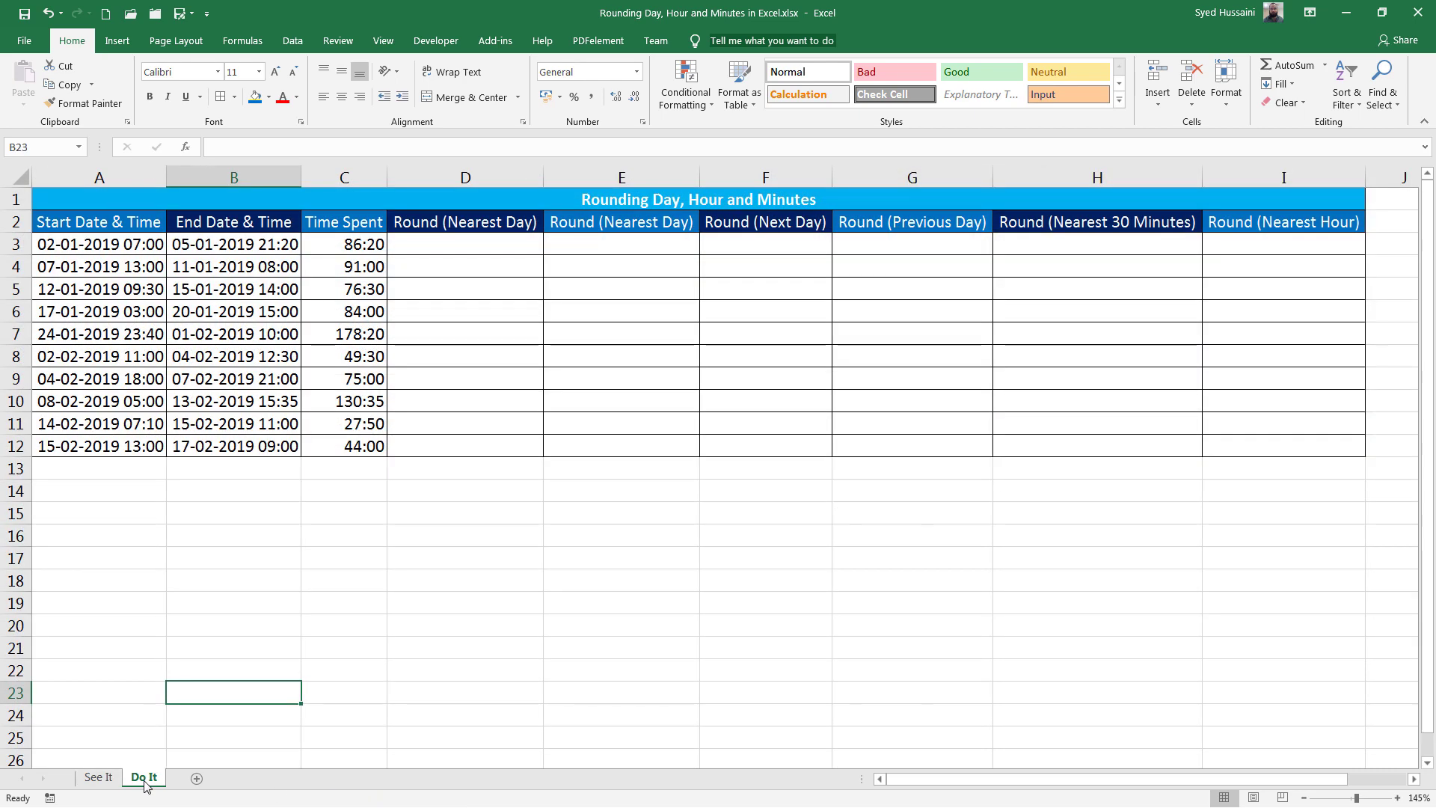
{"action": "left_click", "coordinate": [550, 440]}
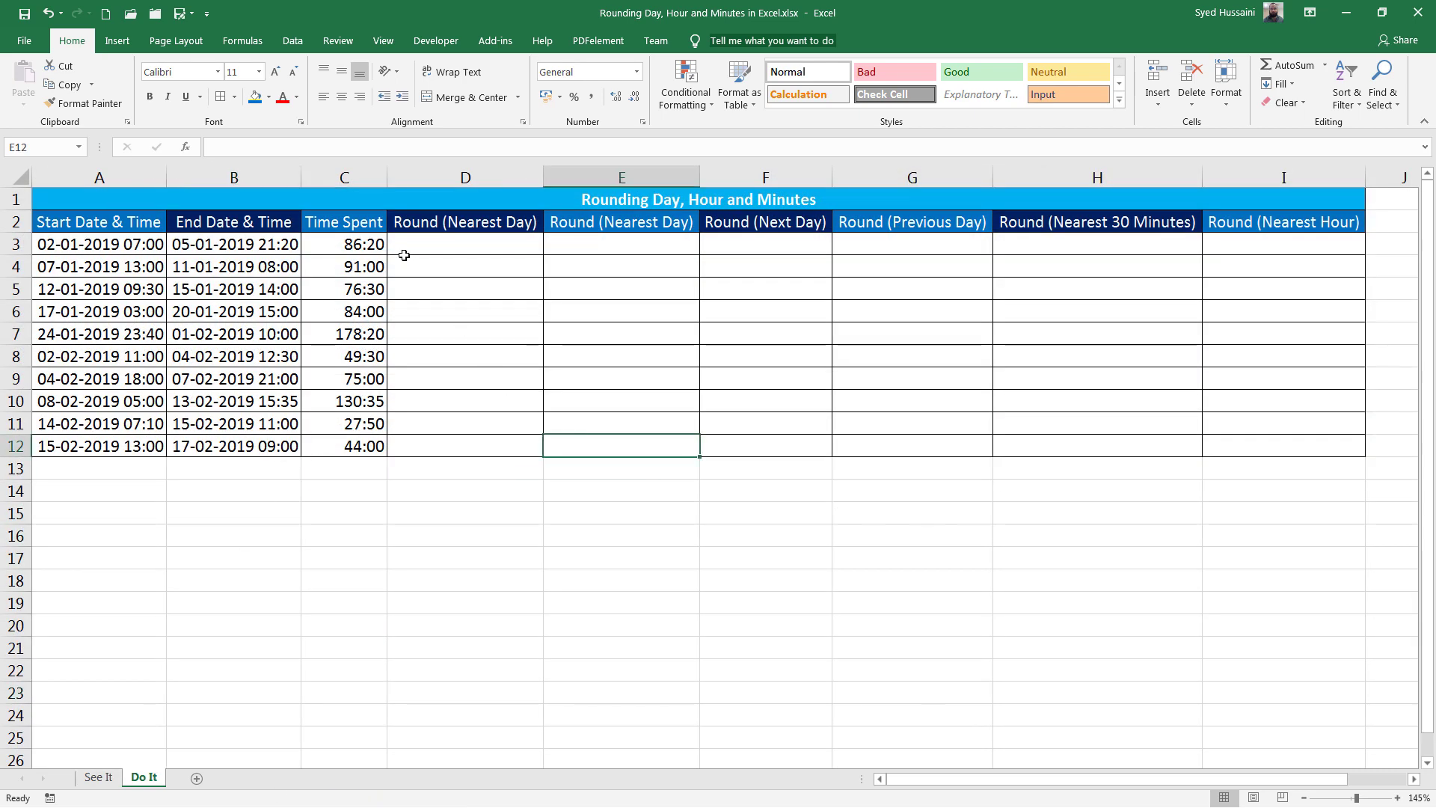
{"action": "left_click", "coordinate": [449, 250]}
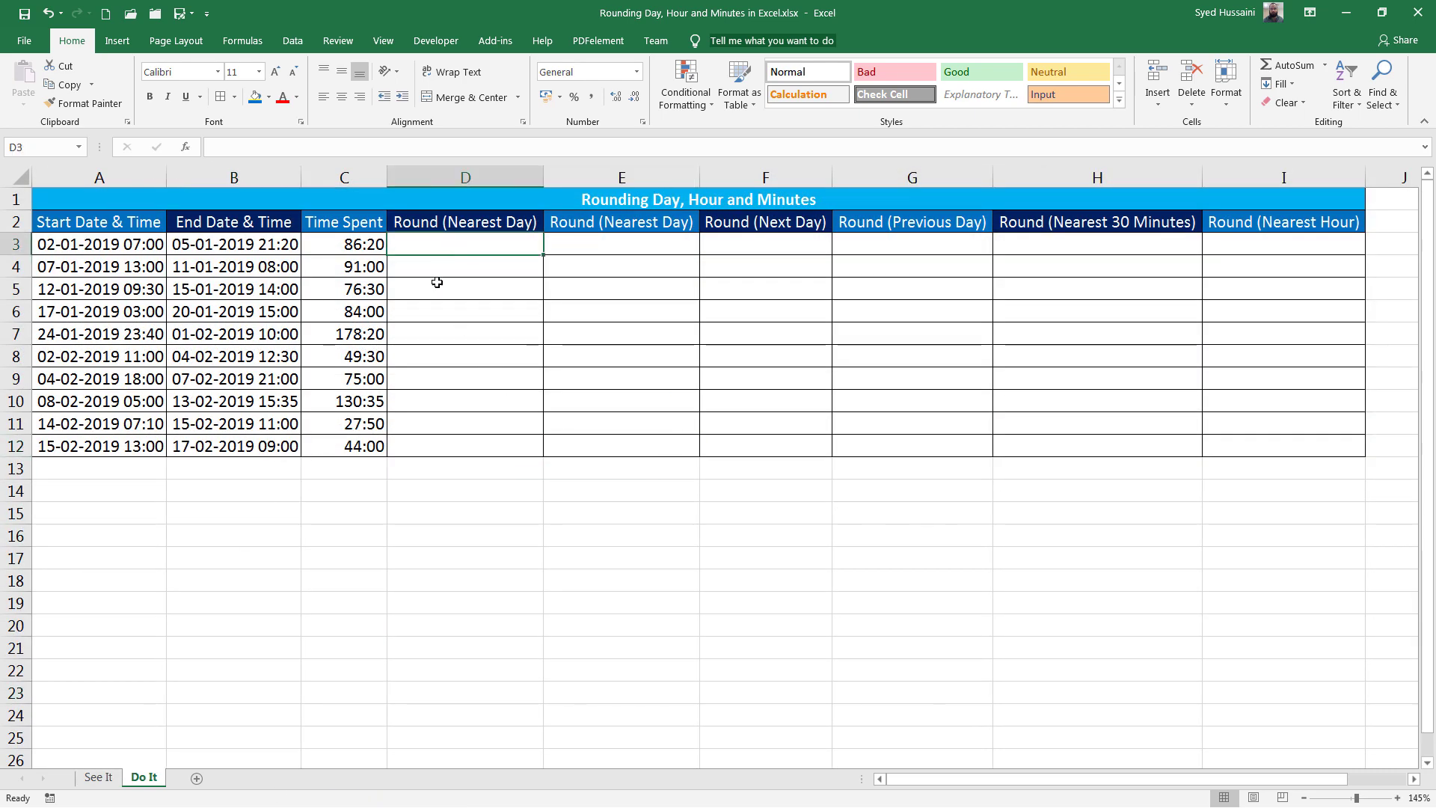